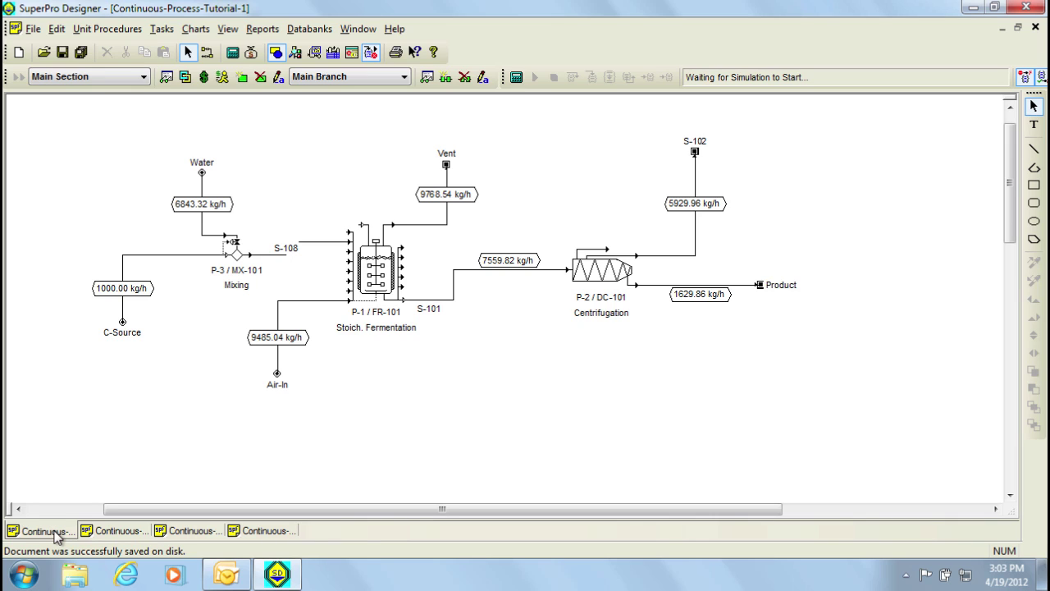
Inspect the Glucose flowrate in stream S-102, then switch to the Continuous-Process-Tutorial-2 flowsheet.
double_click(689, 257)
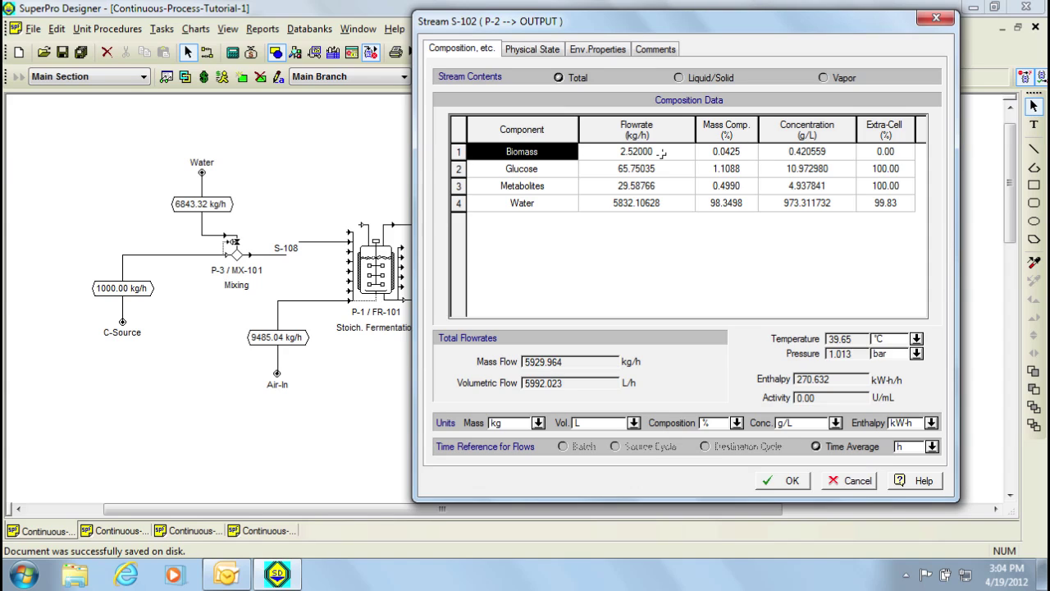
click(661, 169)
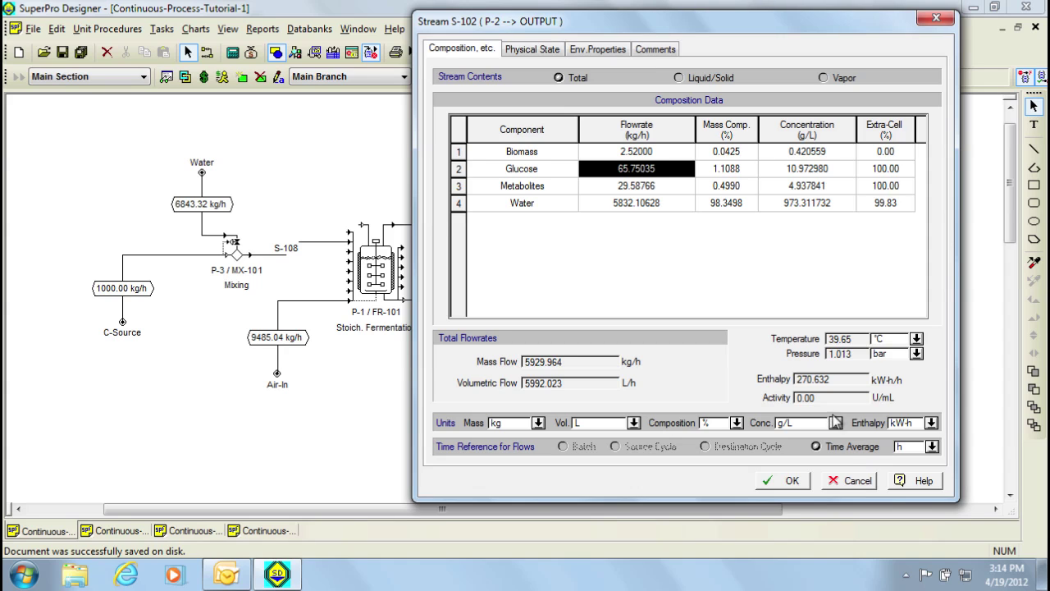
click(858, 480)
click(168, 532)
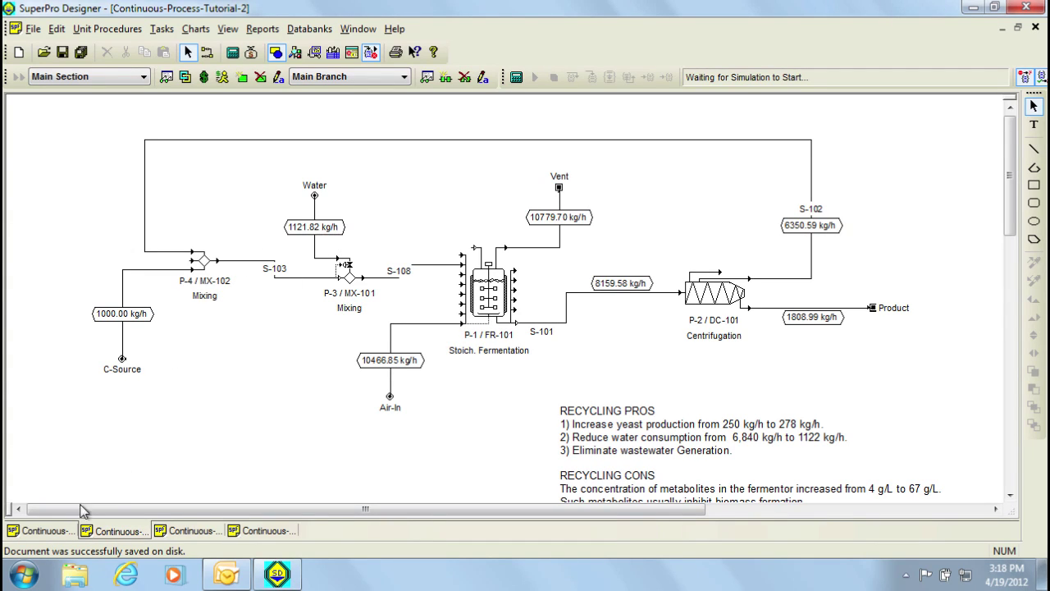
click(49, 531)
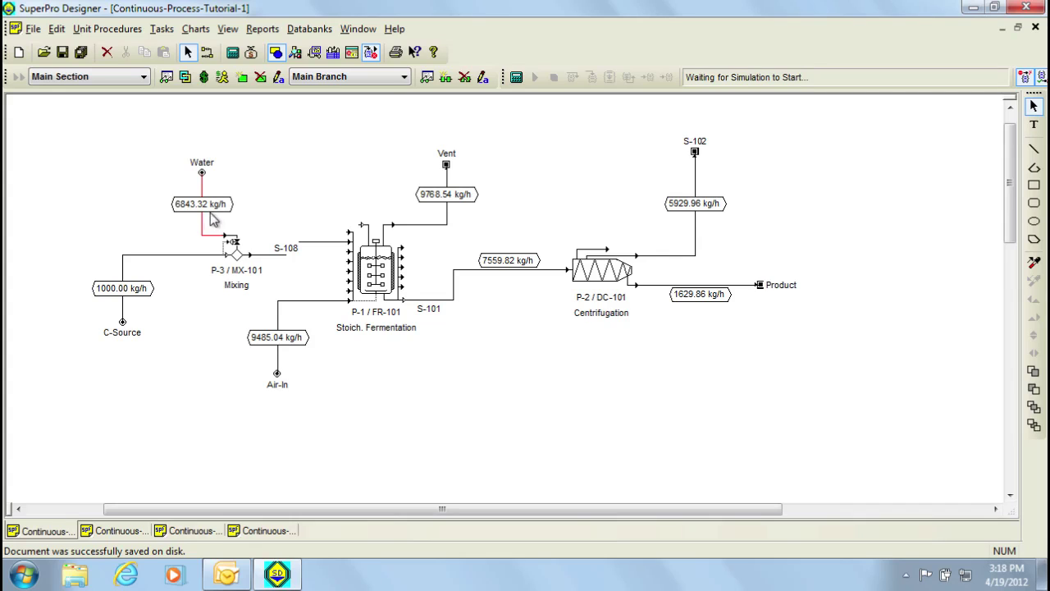
click(119, 530)
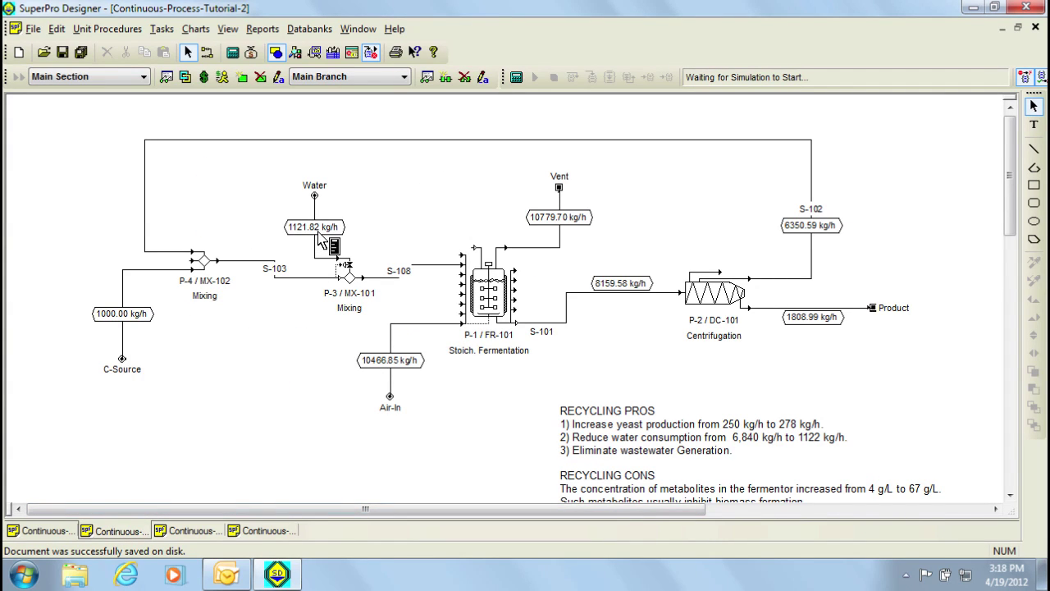
click(36, 531)
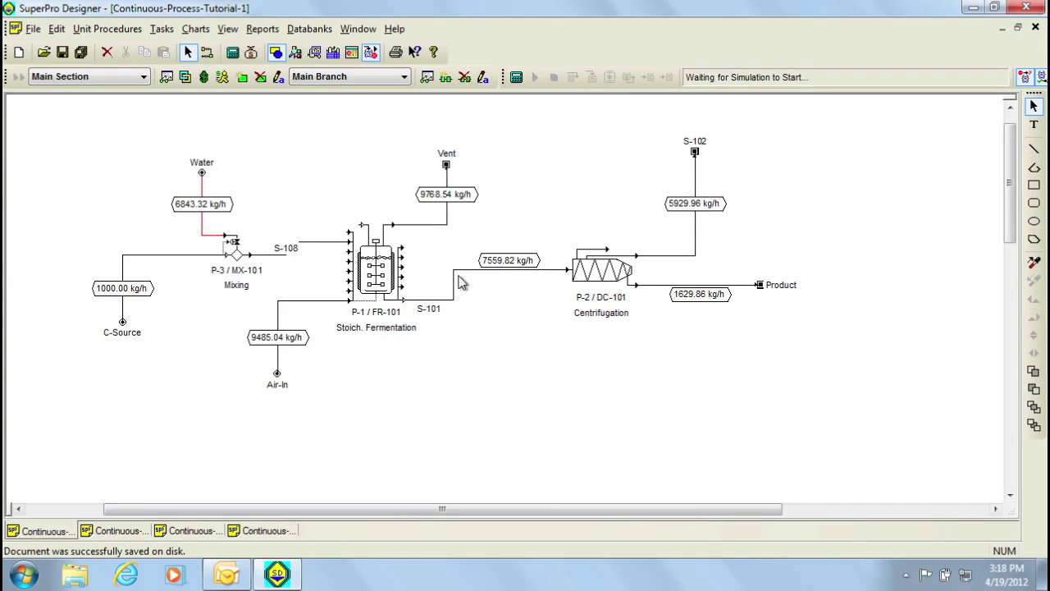
double_click(715, 286)
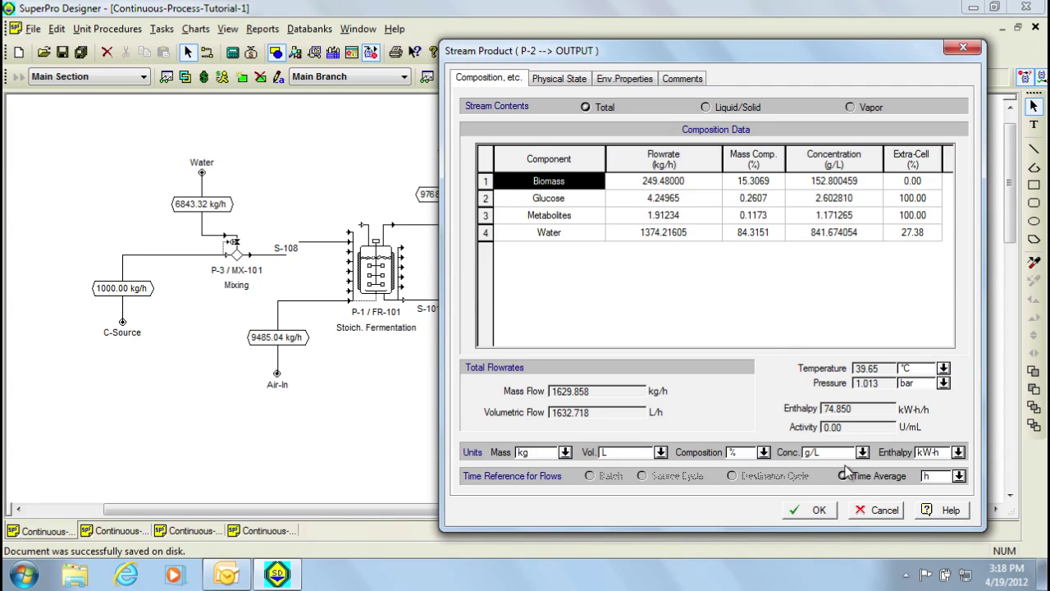
click(878, 510)
click(115, 533)
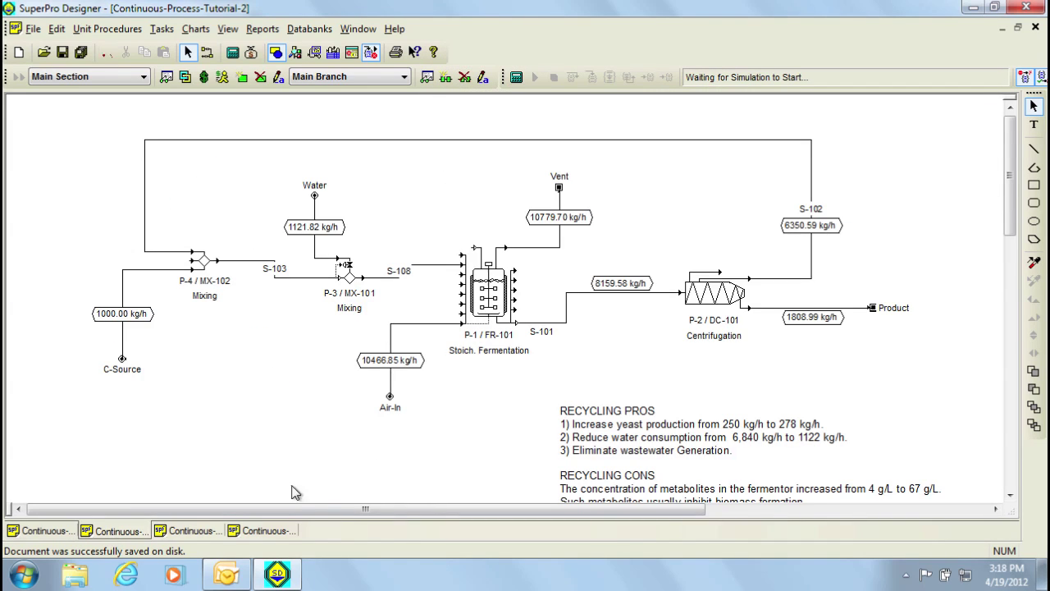
double_click(821, 308)
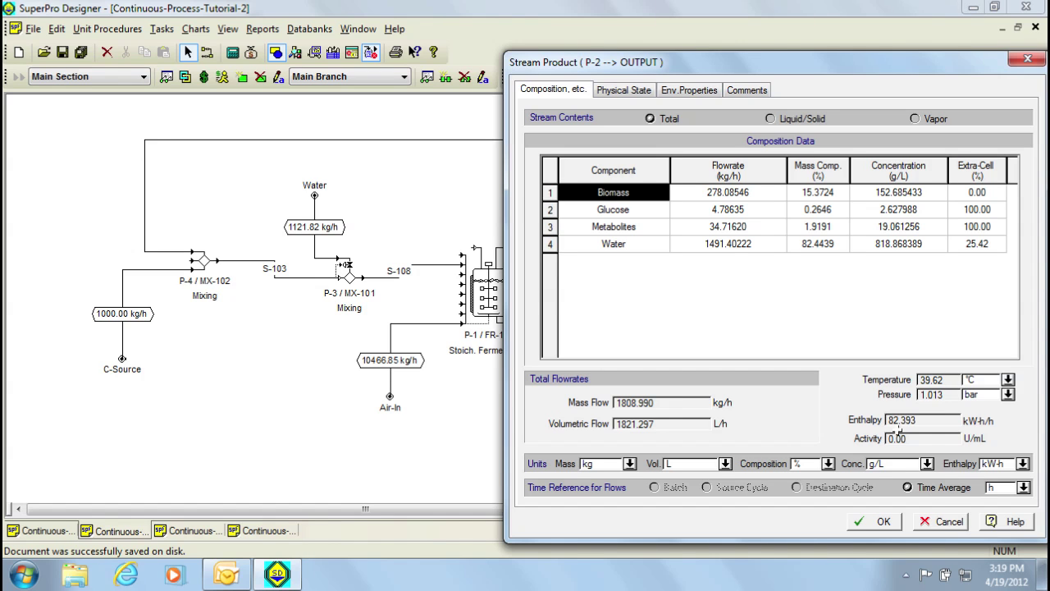
click(949, 524)
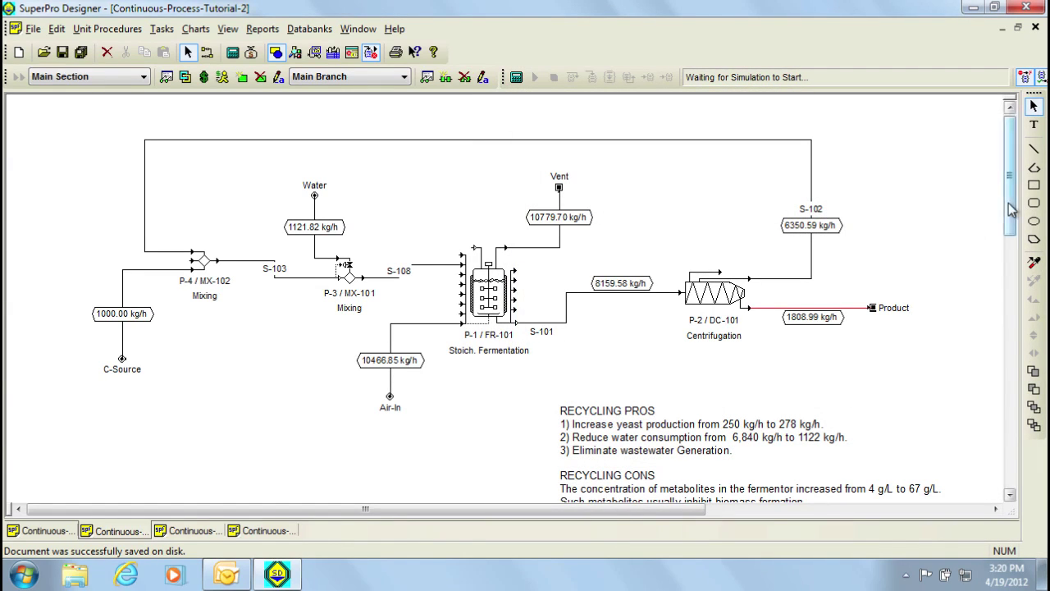
Read the notes below the flowsheet, then switch to the Continuous-Process-Tutorial-3 flowsheet.
drag(1012, 215, 1012, 261)
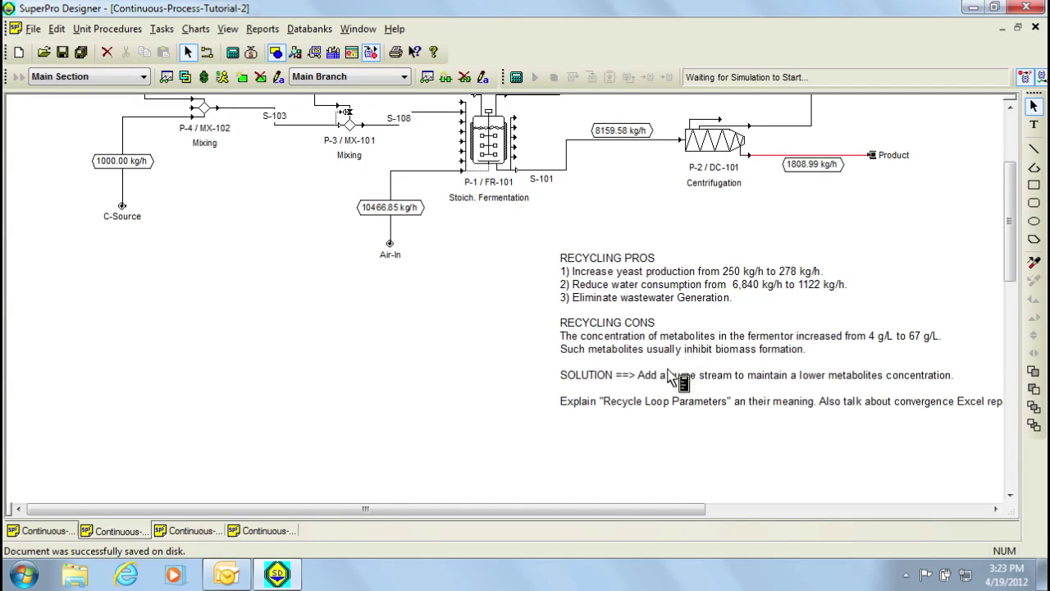
click(279, 531)
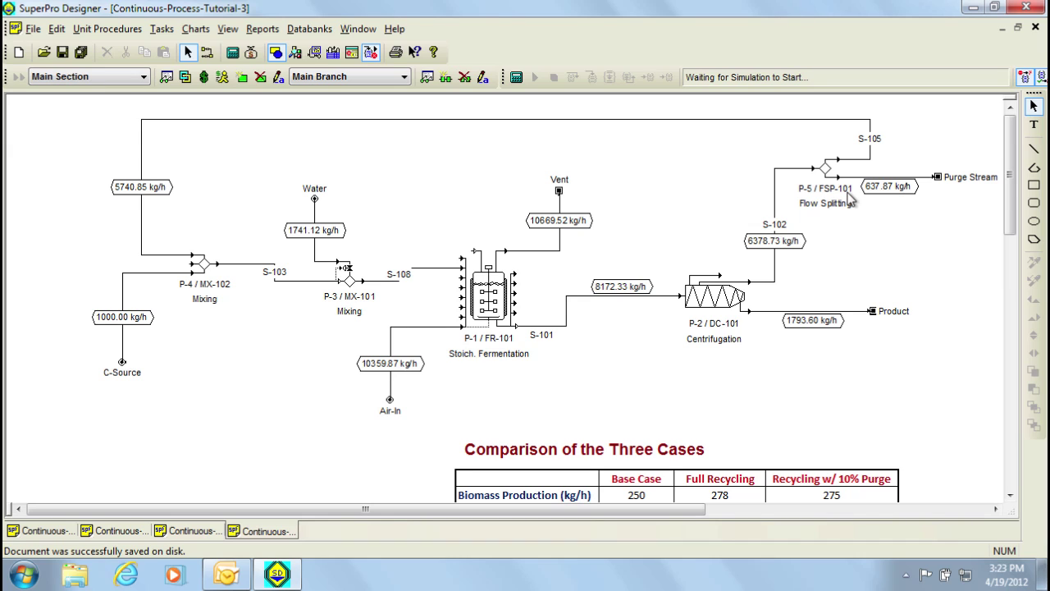
Check the P-5 split and the S-101 Metabolites concentration, then scroll to the three-case comparison table.
double_click(825, 171)
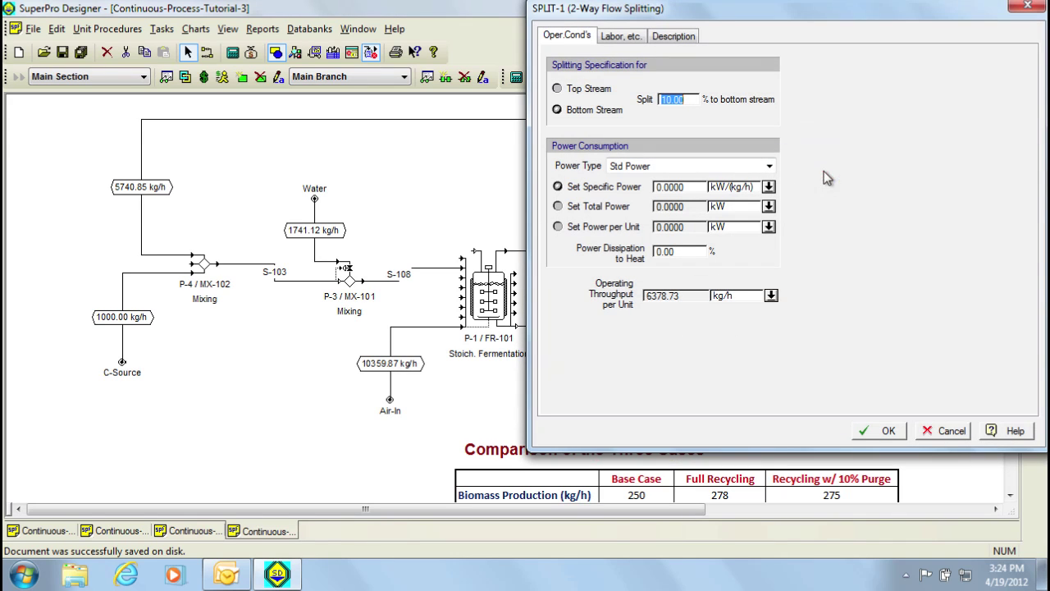
click(957, 433)
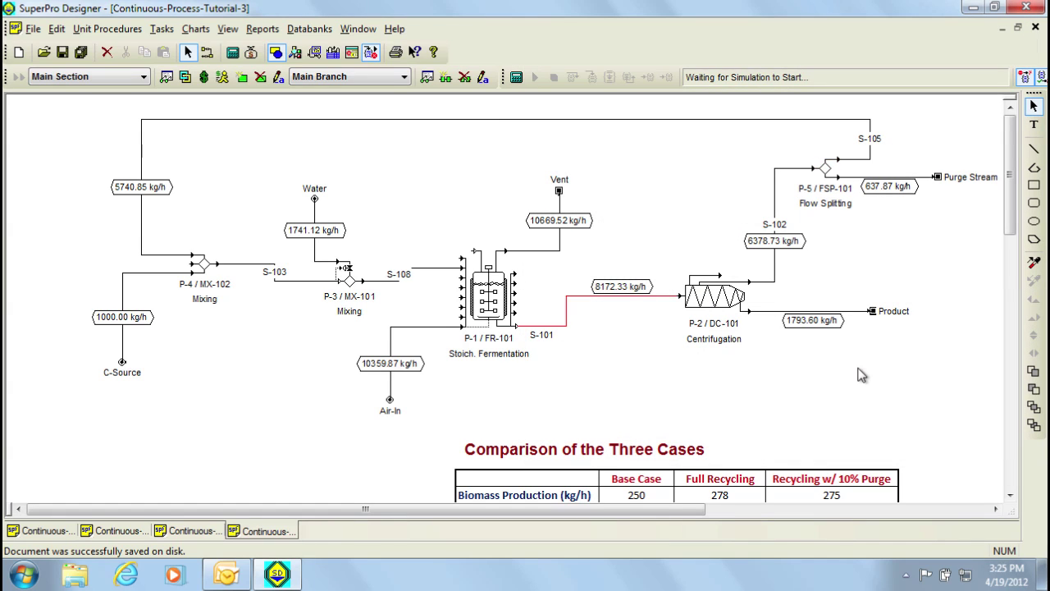
double_click(636, 296)
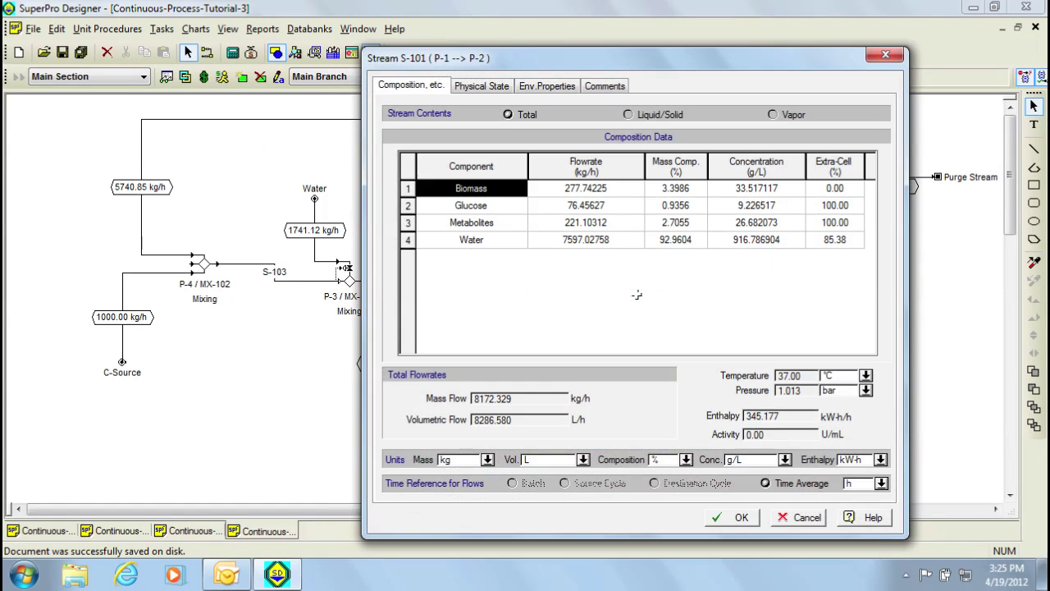
click(764, 223)
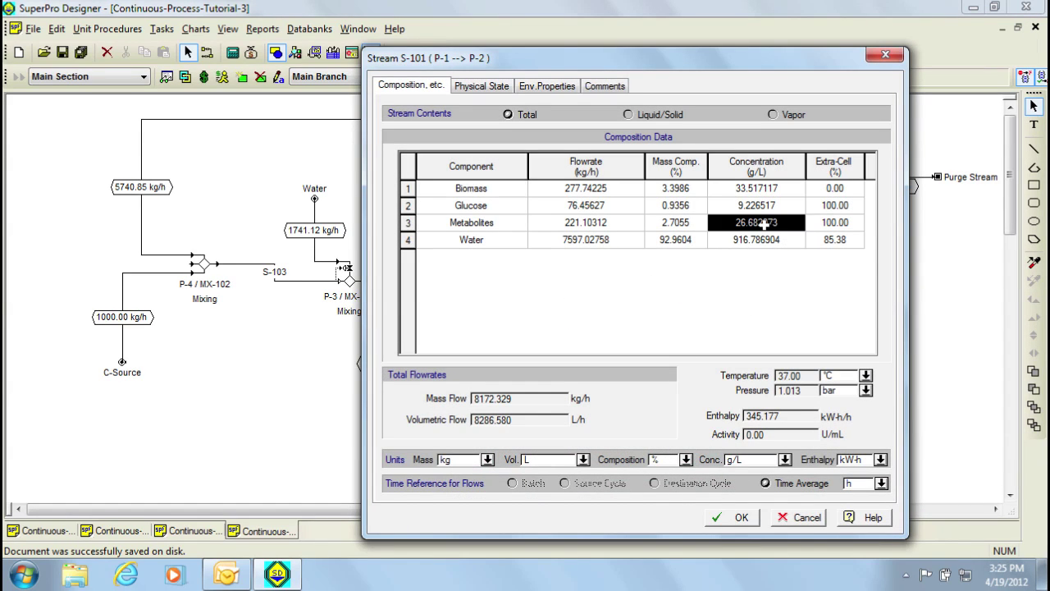
click(804, 518)
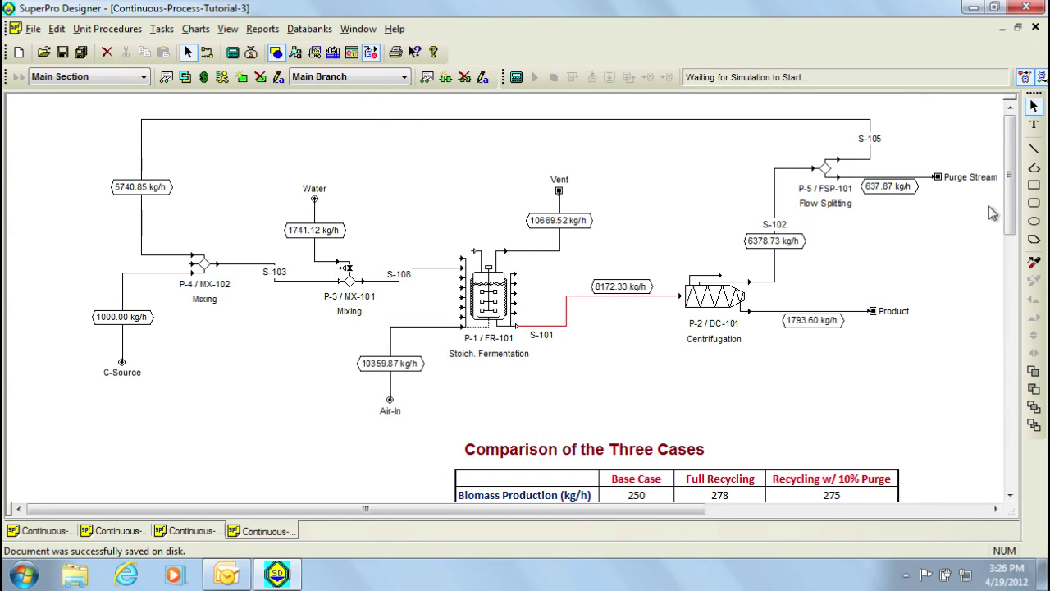
drag(1010, 210, 1016, 252)
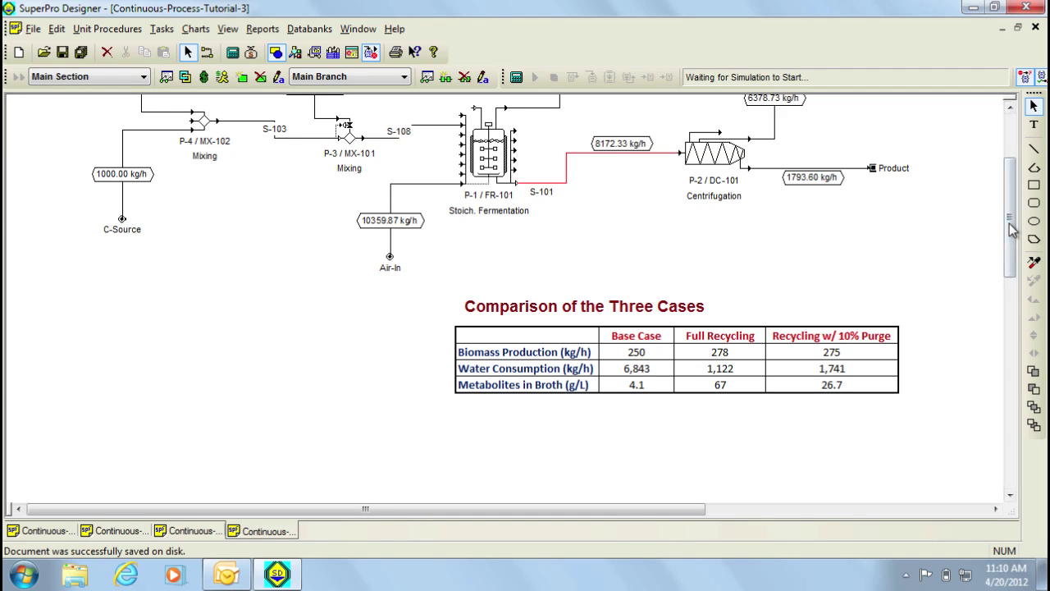
In Recycle Loop & Tear Stream Options, enable Show Tear Streams on Flowsheet.
drag(1013, 231, 1016, 143)
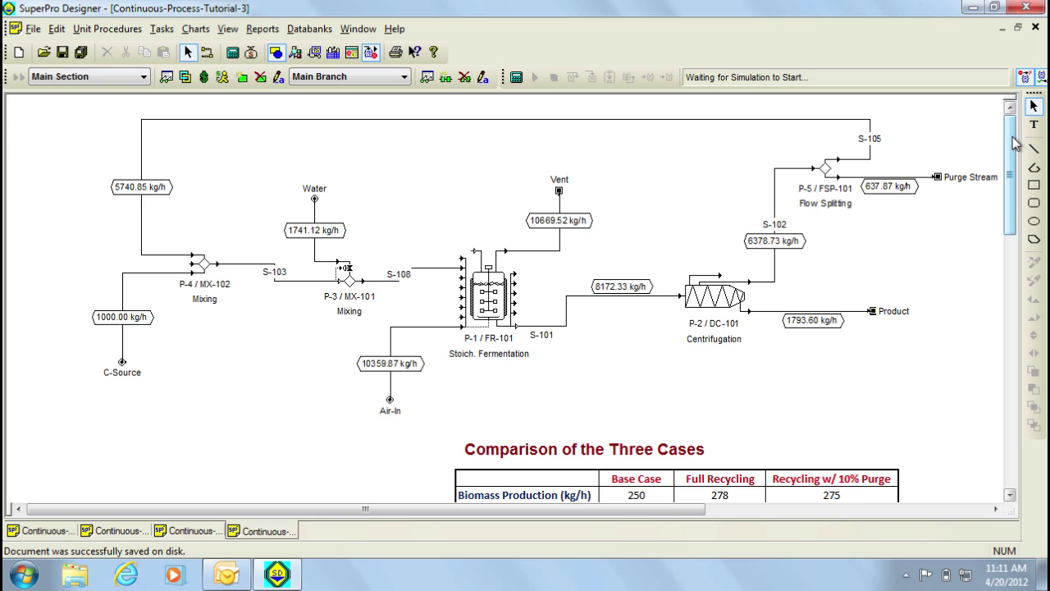
right_click(942, 239)
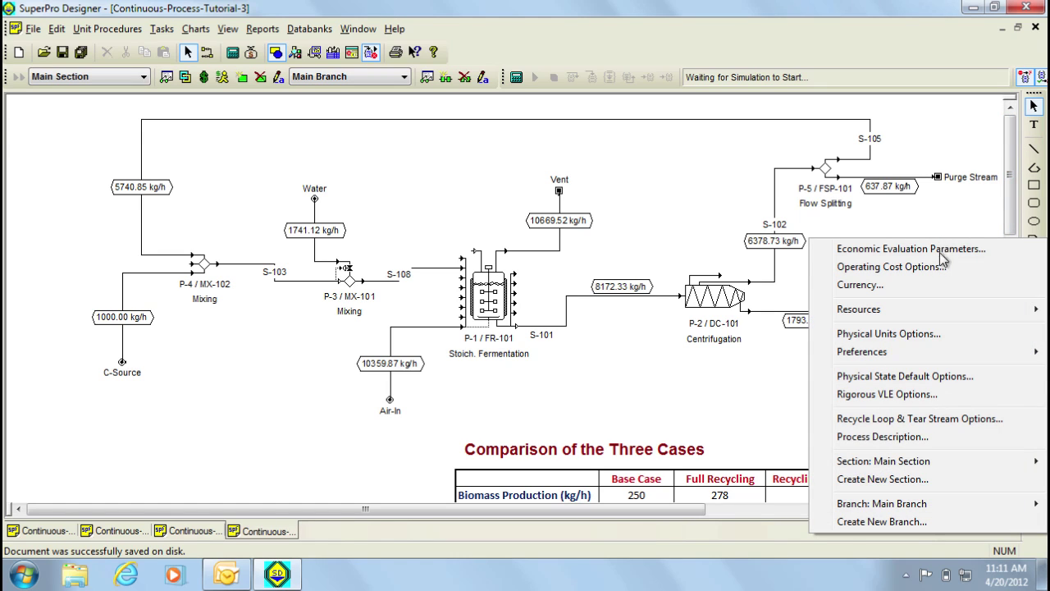
click(913, 419)
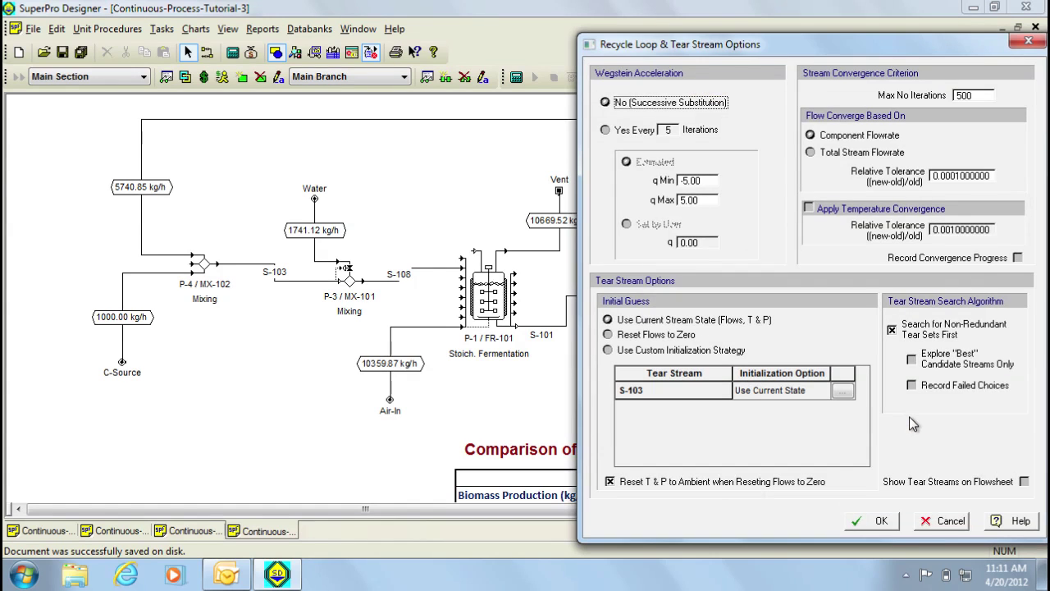
drag(868, 49, 718, 36)
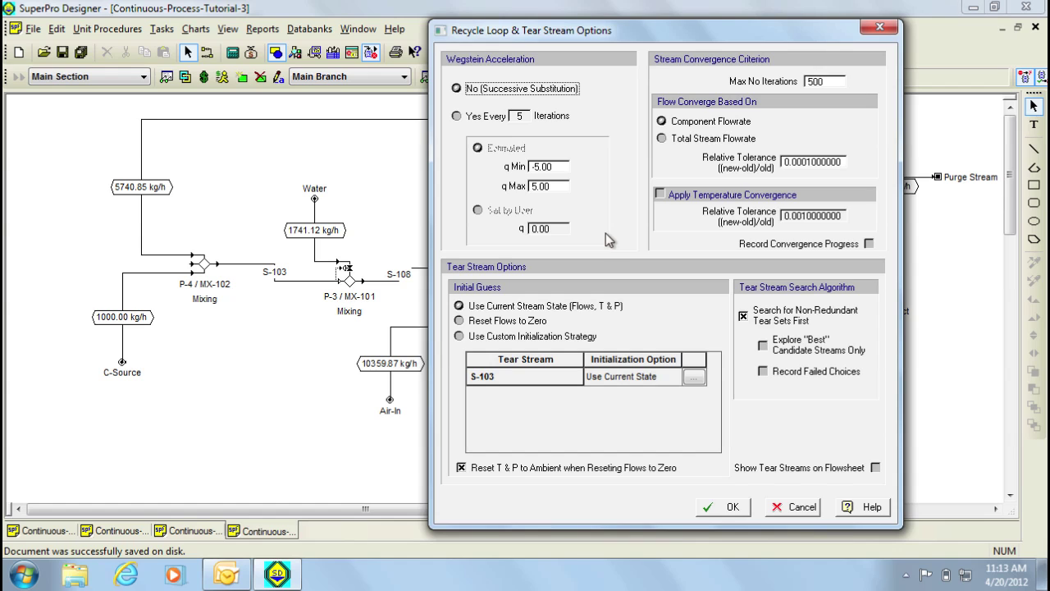
click(876, 468)
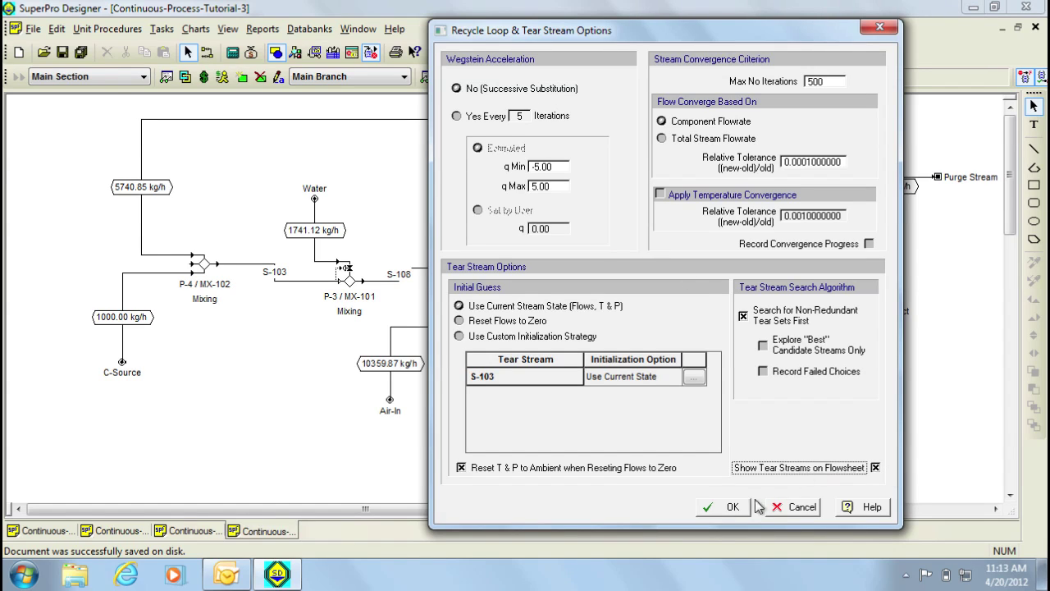
Apply the recycle options so S-103 is marked as the tear stream, and check recycle stream S-105's actions.
click(728, 512)
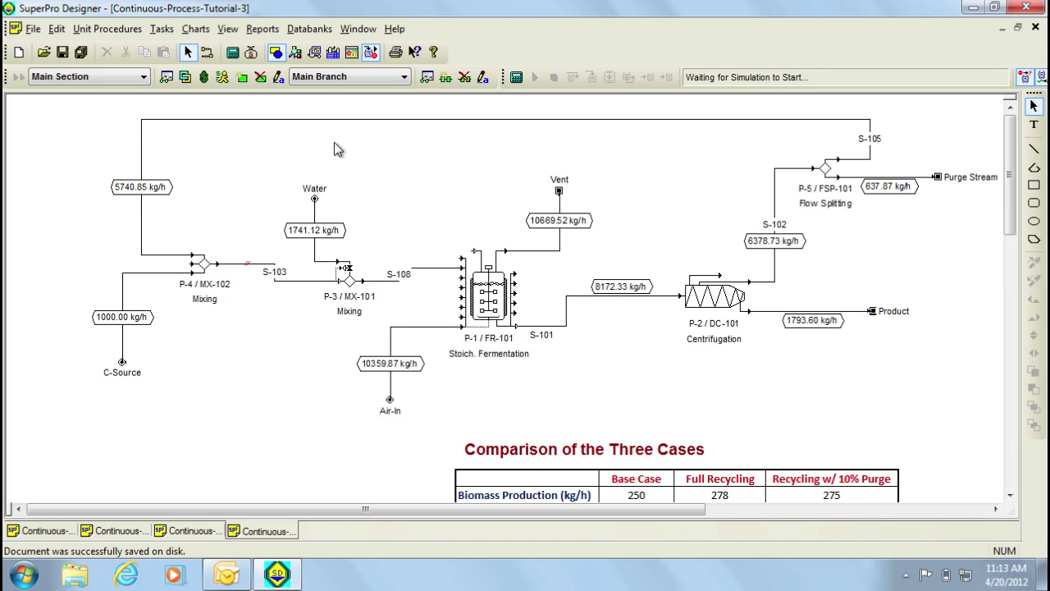
right_click(363, 121)
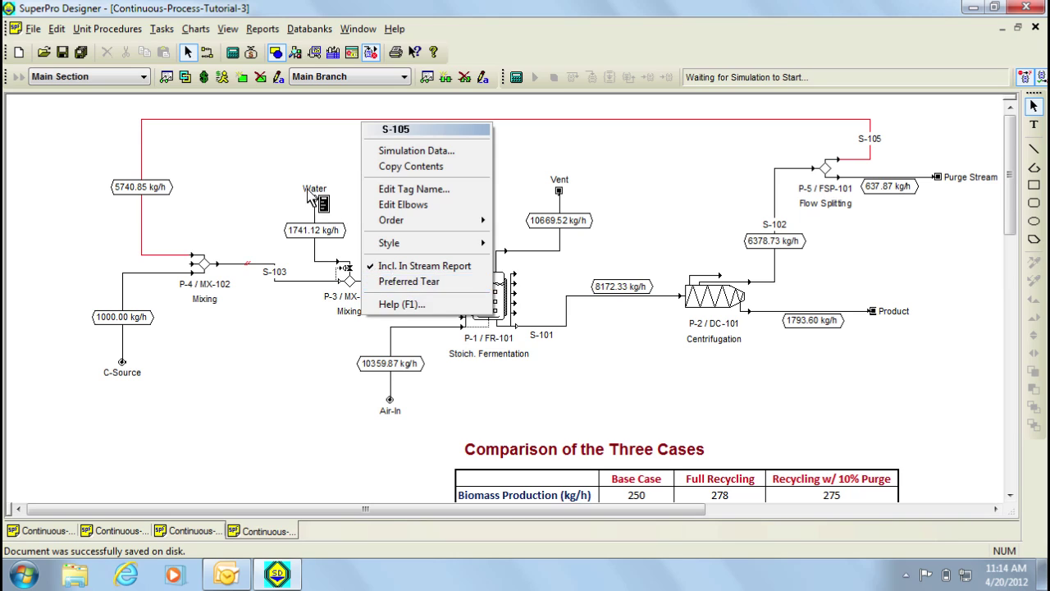
click(280, 181)
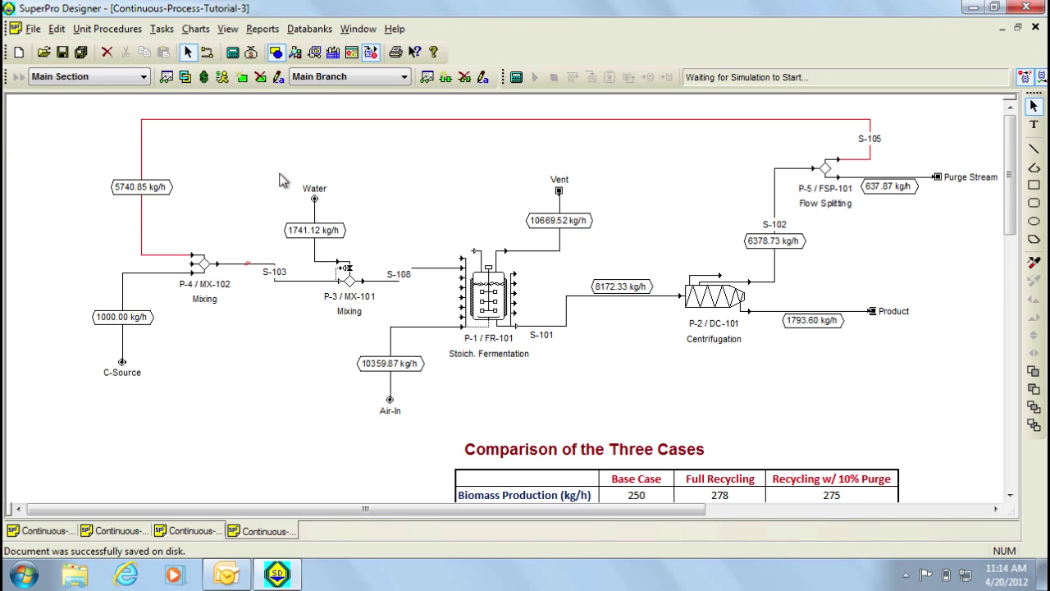
Set a breakpoint before the CENTRIFUGE-1 operation of centrifuge P-2.
right_click(695, 290)
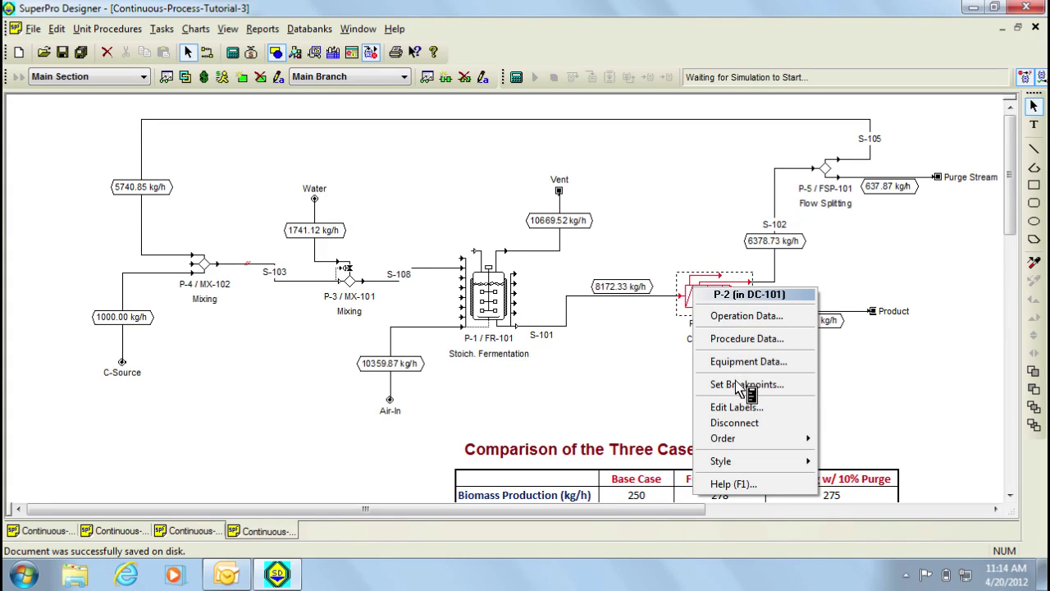
click(735, 384)
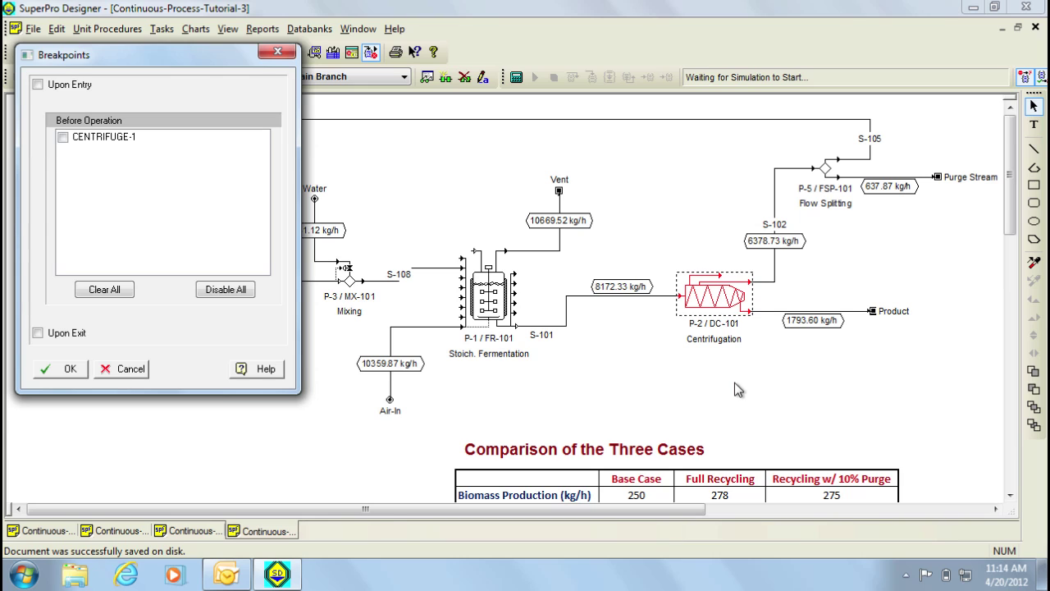
click(68, 141)
click(64, 140)
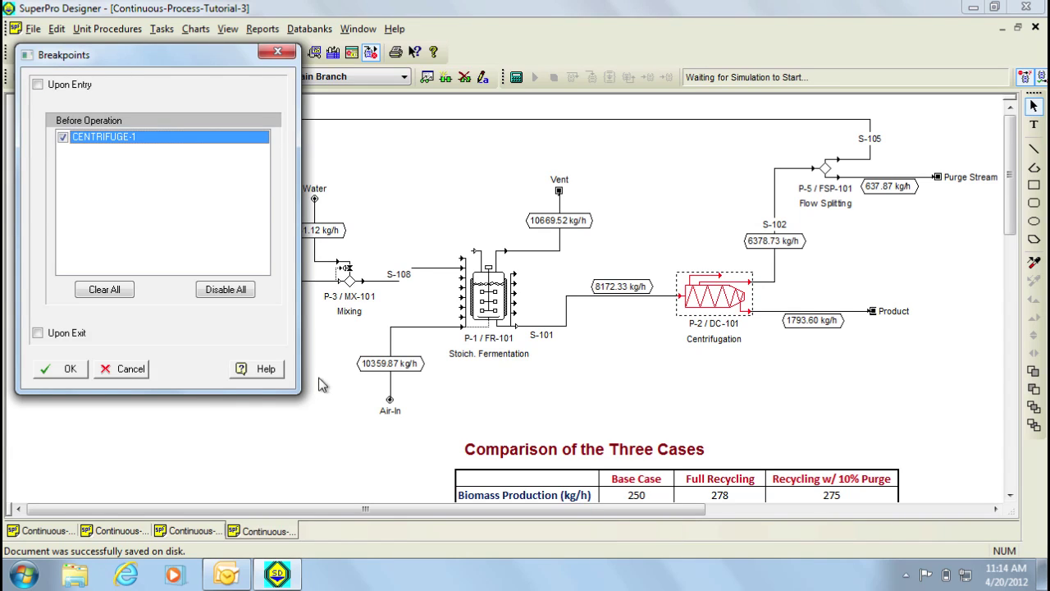
click(56, 370)
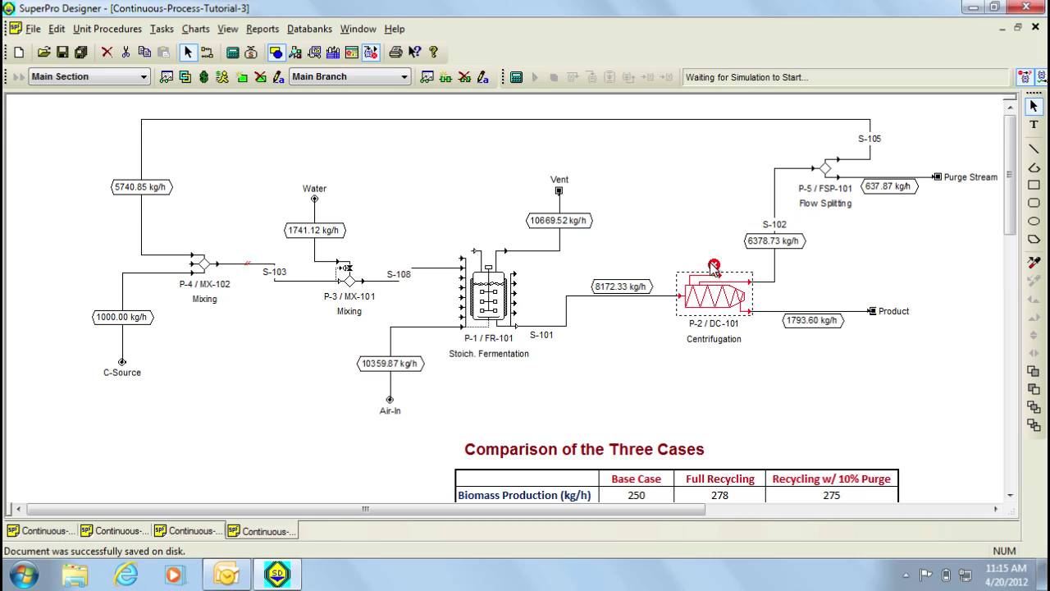
Change splitter P-5 to send 20.00% of its flow to the bottom stream.
right_click(829, 169)
key(Escape)
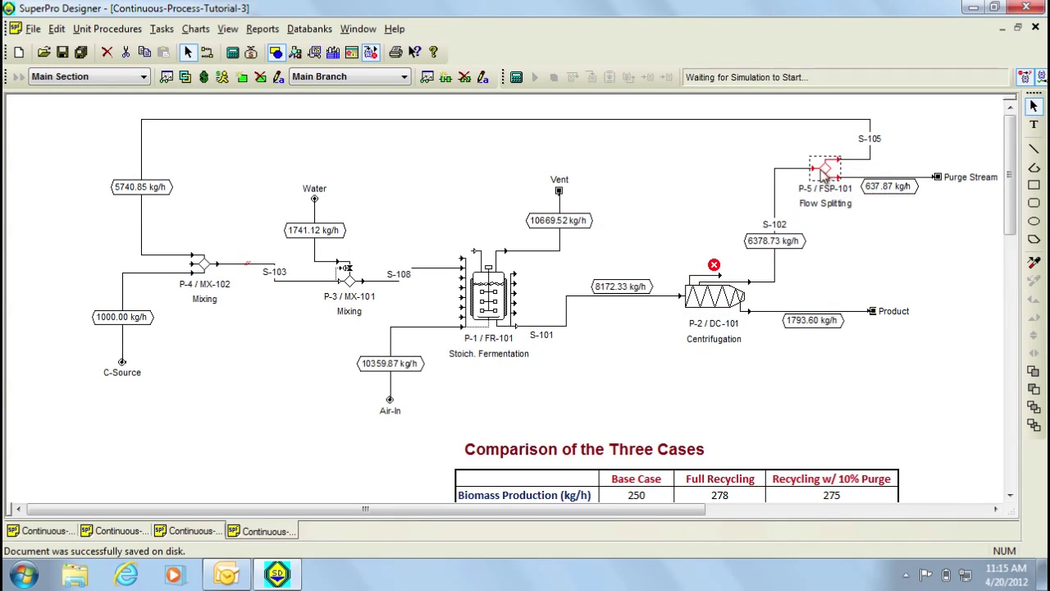
double_click(810, 165)
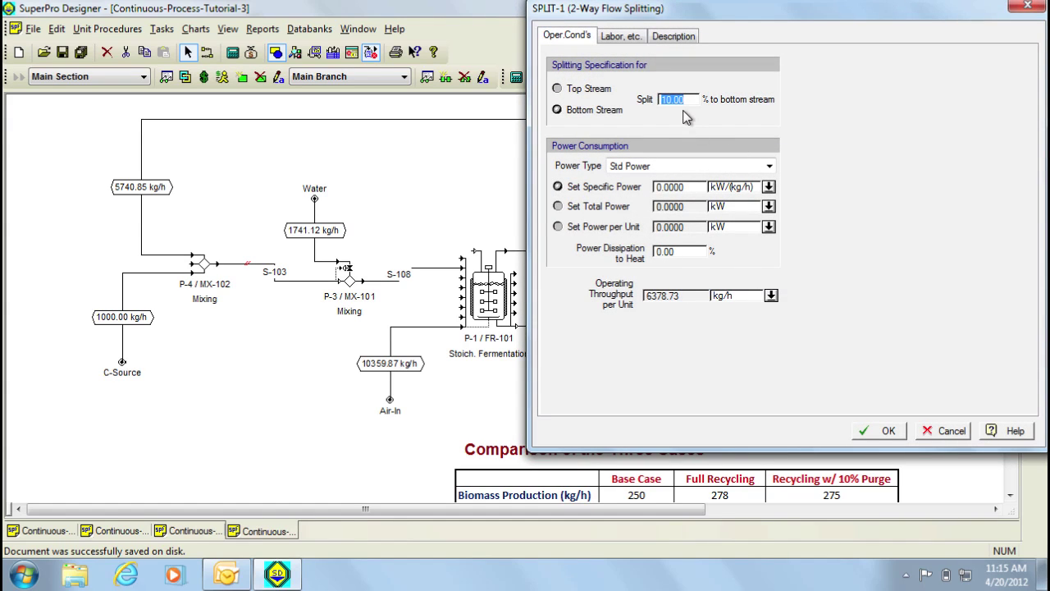
text(20.00)
click(879, 430)
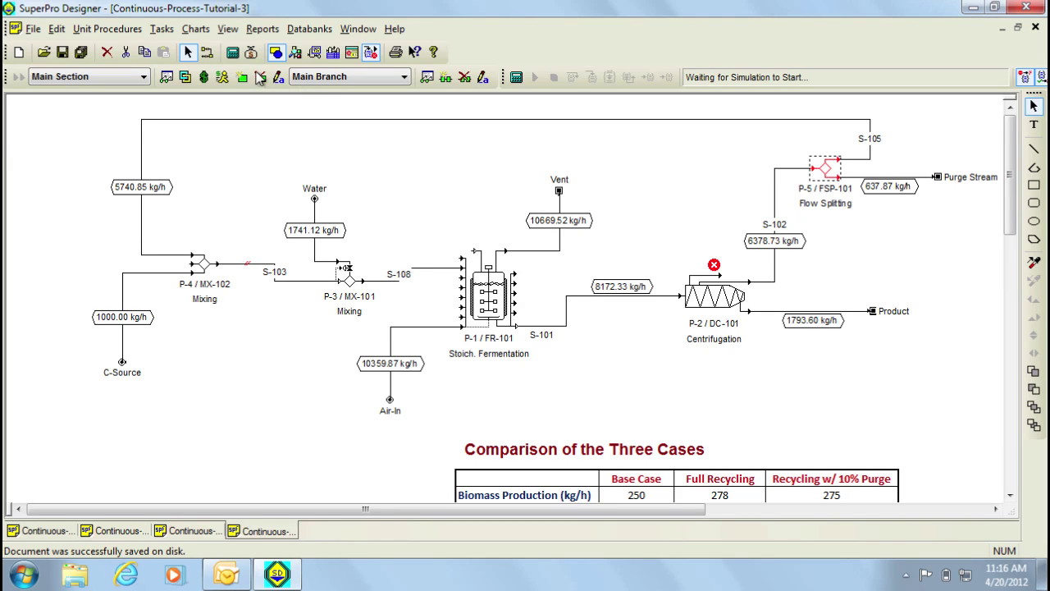
Start a step-through solve that pauses before CENTRIFUGE-1 in P-2.
click(230, 54)
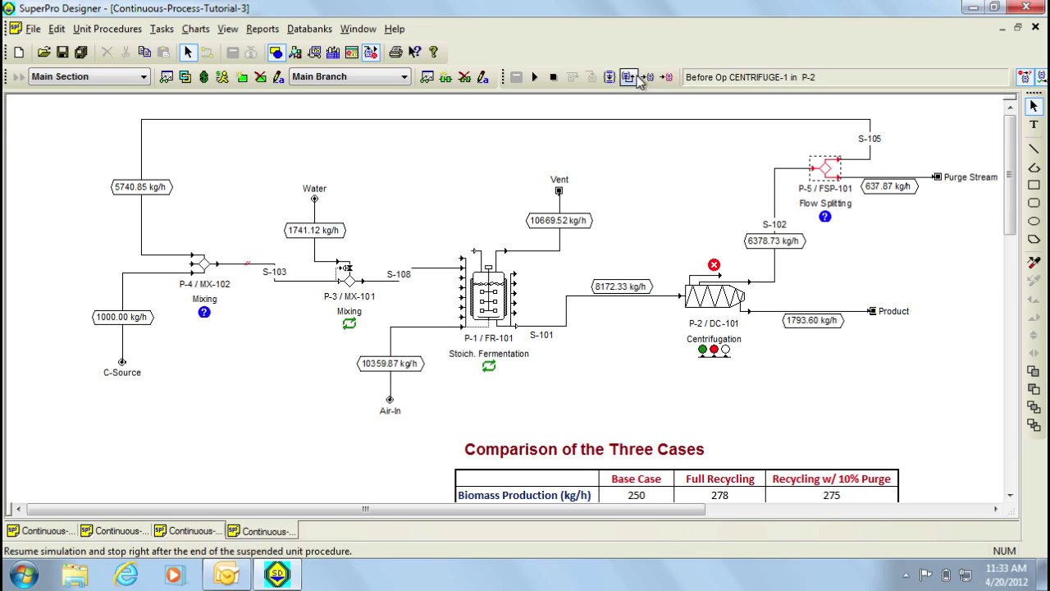
Resume the solve and step unit by unit through one recycle iteration.
click(646, 77)
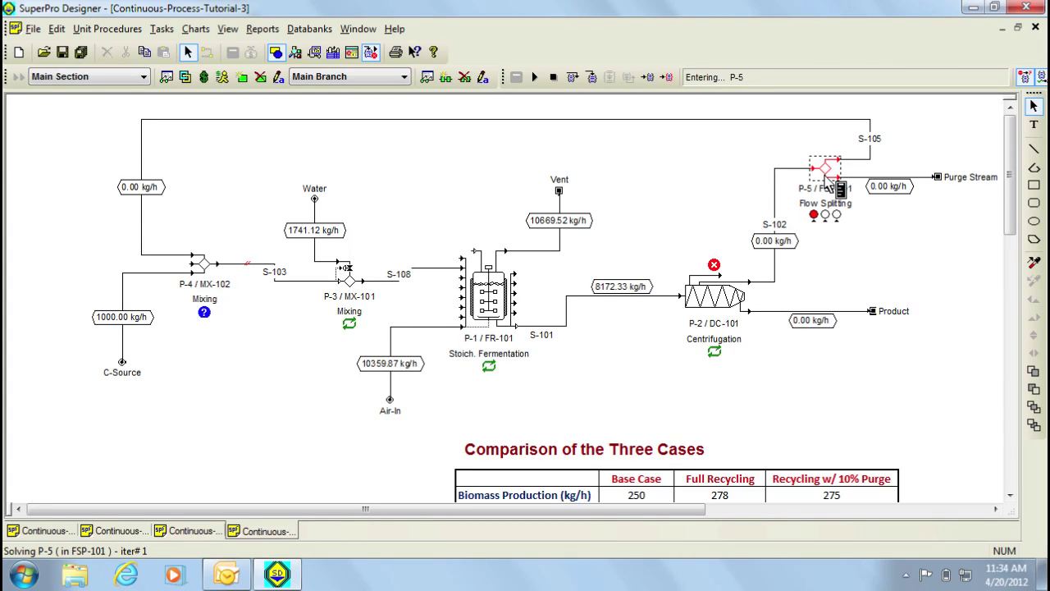
click(647, 78)
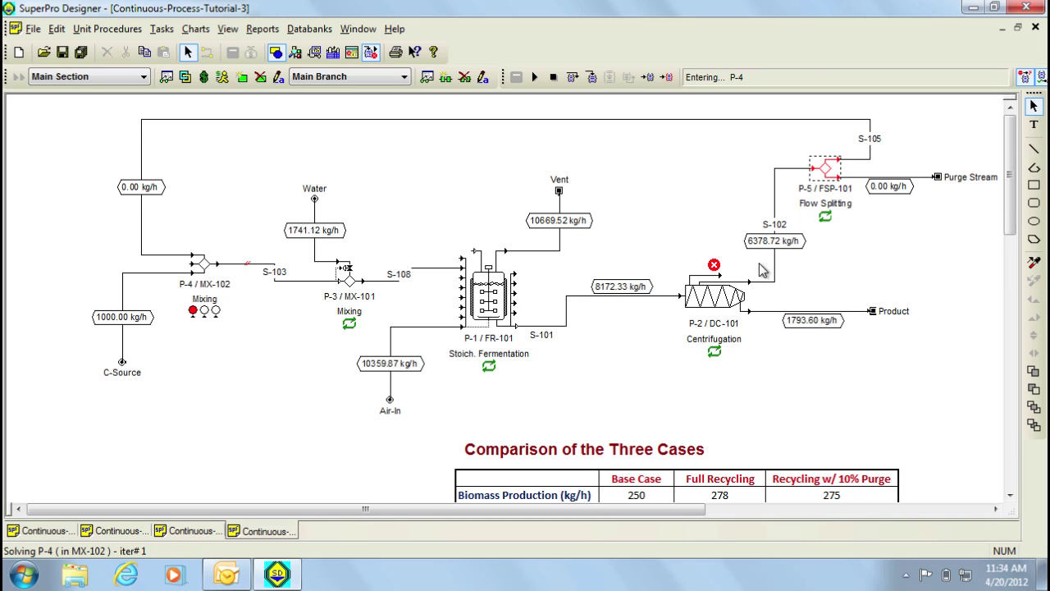
click(648, 77)
click(648, 78)
click(651, 82)
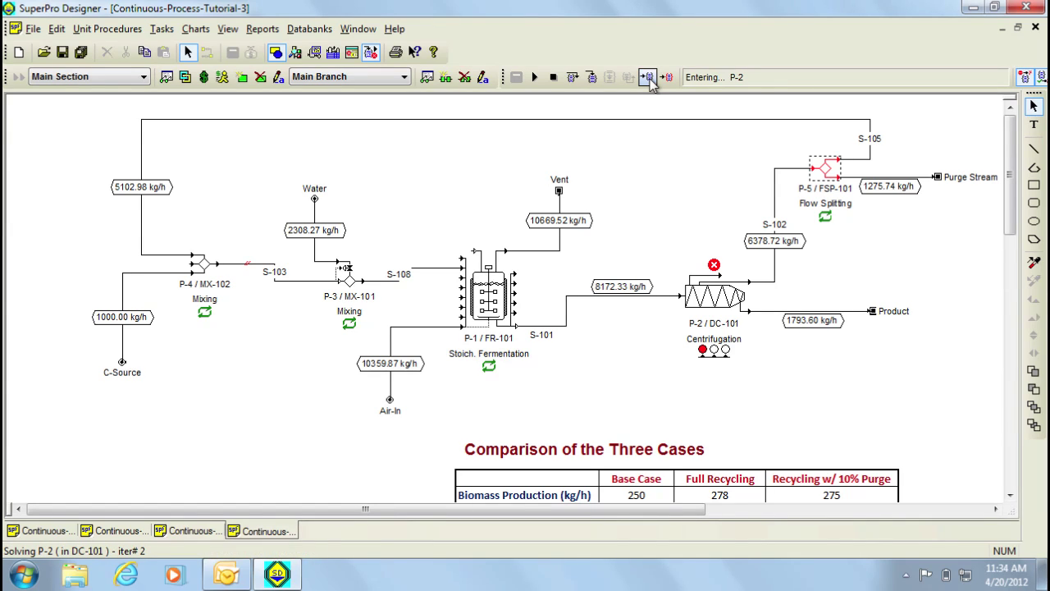
click(648, 78)
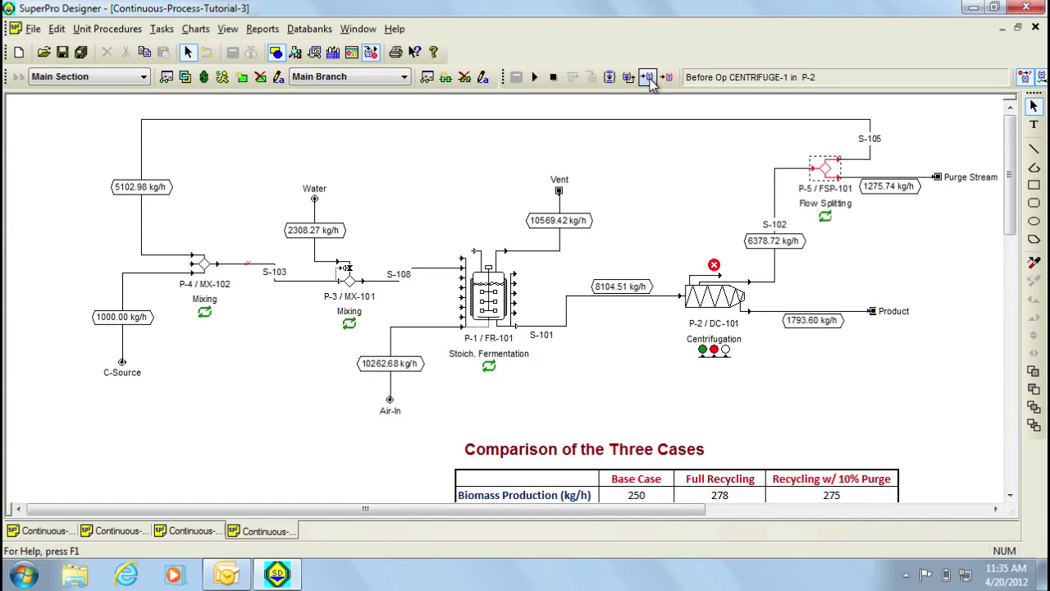
click(648, 78)
click(649, 77)
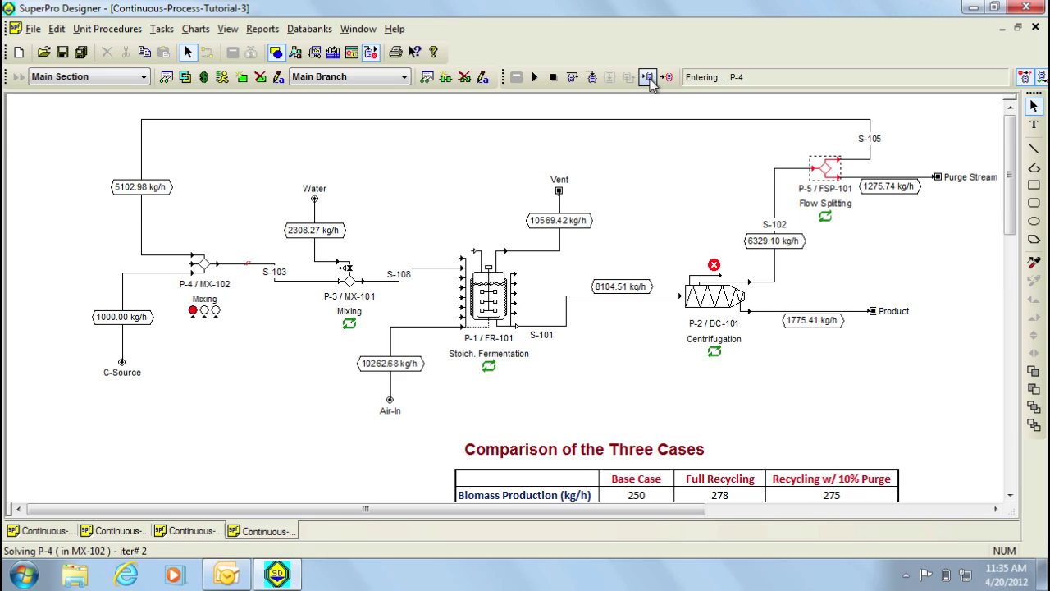
click(648, 78)
click(648, 78)
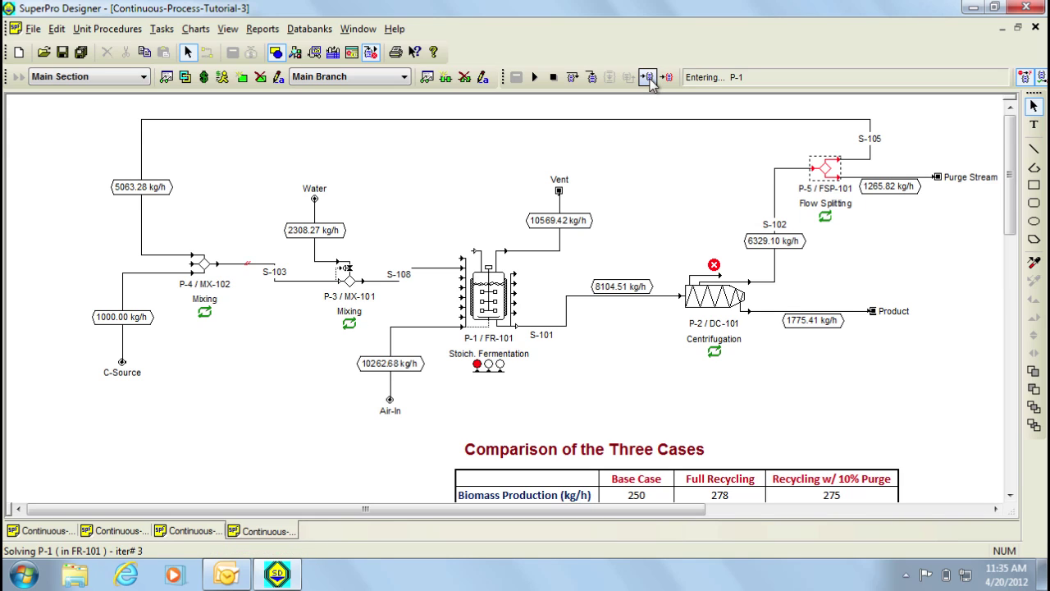
click(649, 78)
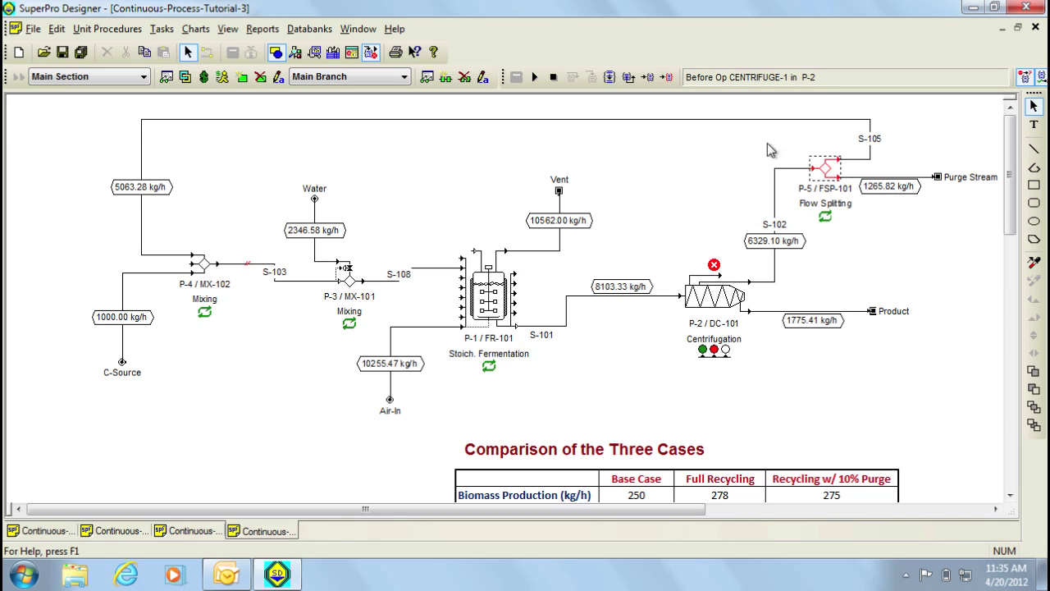
Continue into the next iterations, stepping until iteration 5 pauses entering P-2.
click(648, 77)
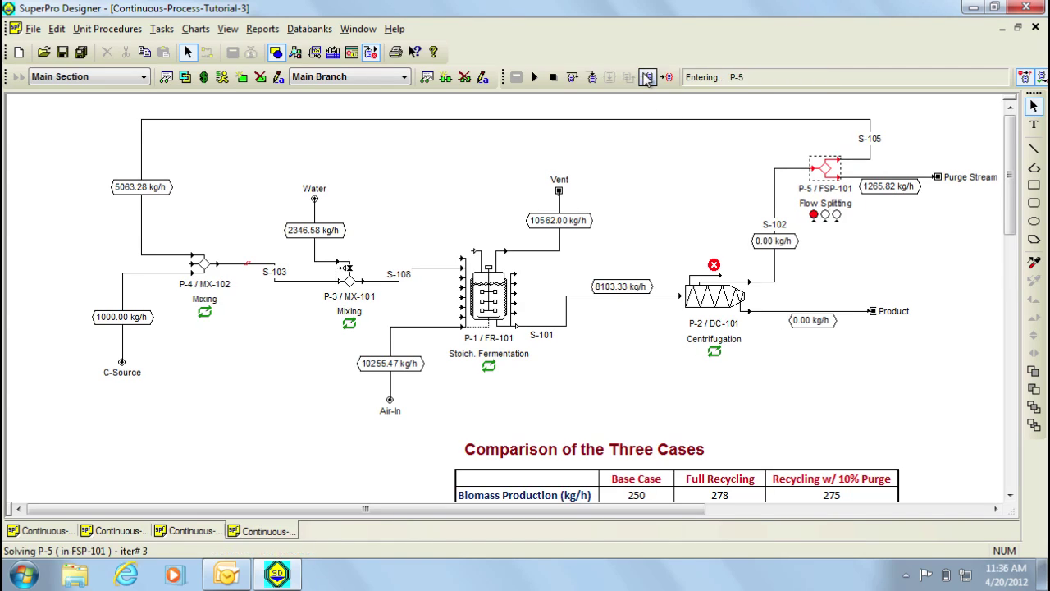
click(648, 77)
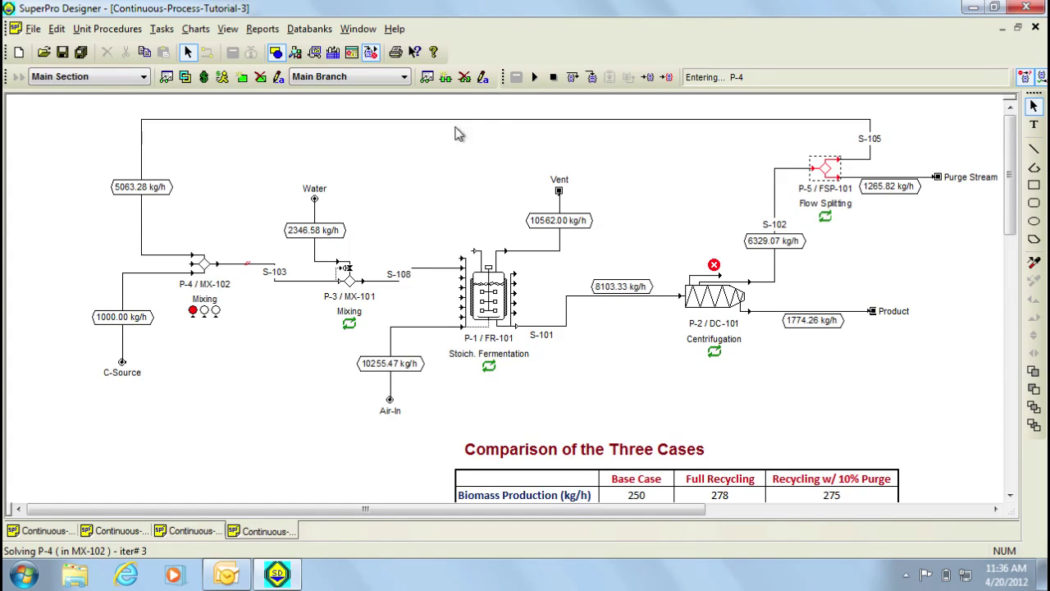
click(647, 78)
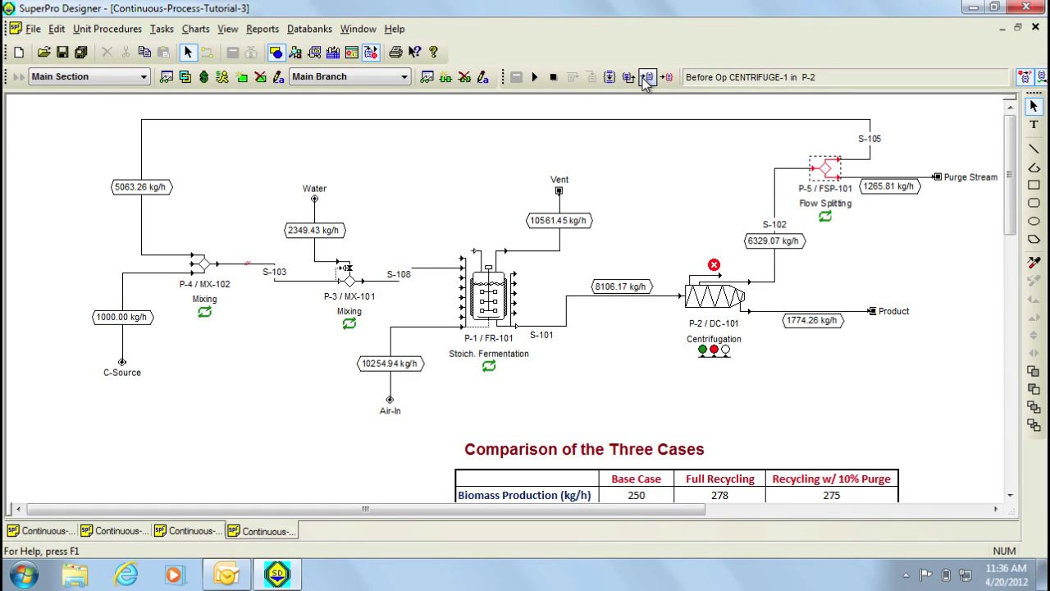
click(647, 78)
click(647, 77)
click(648, 77)
click(647, 77)
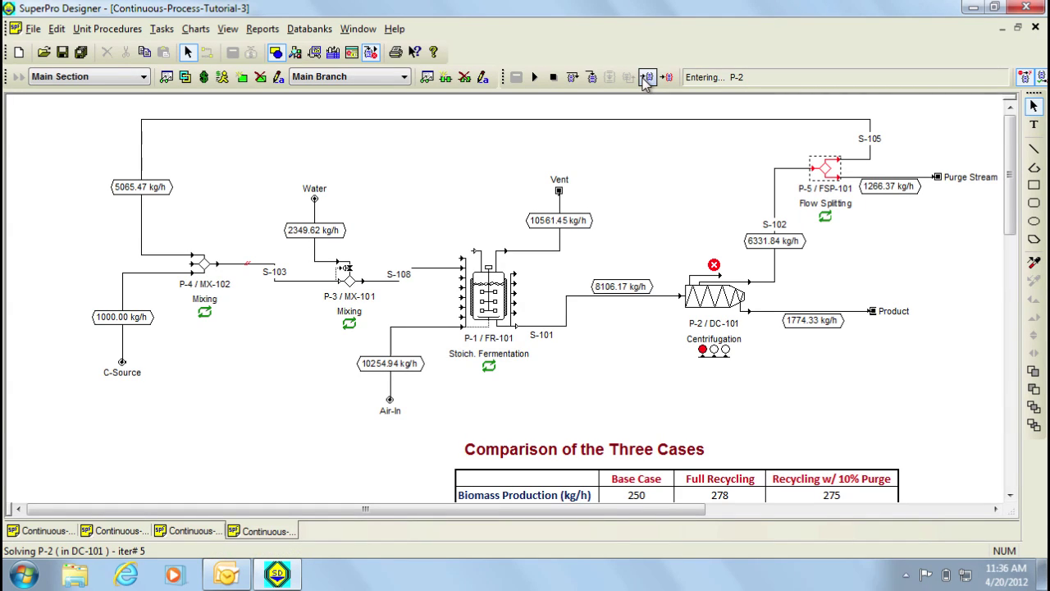
Keep resuming until the loop converges: recycle 5072.86 kg/h, purge 1268.22 kg/h, Product 1774.85 kg/h.
click(534, 78)
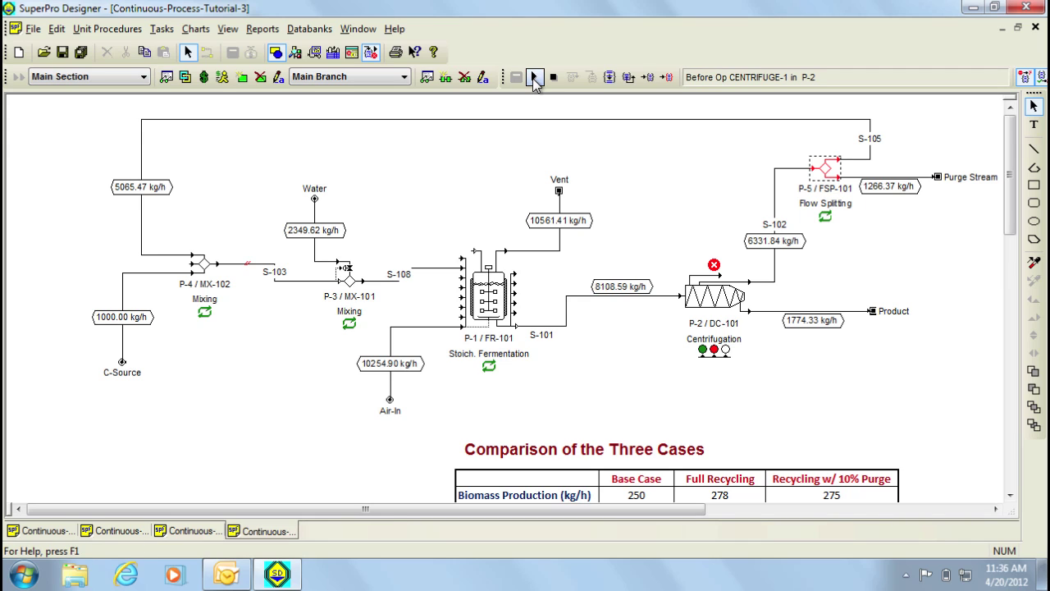
click(533, 77)
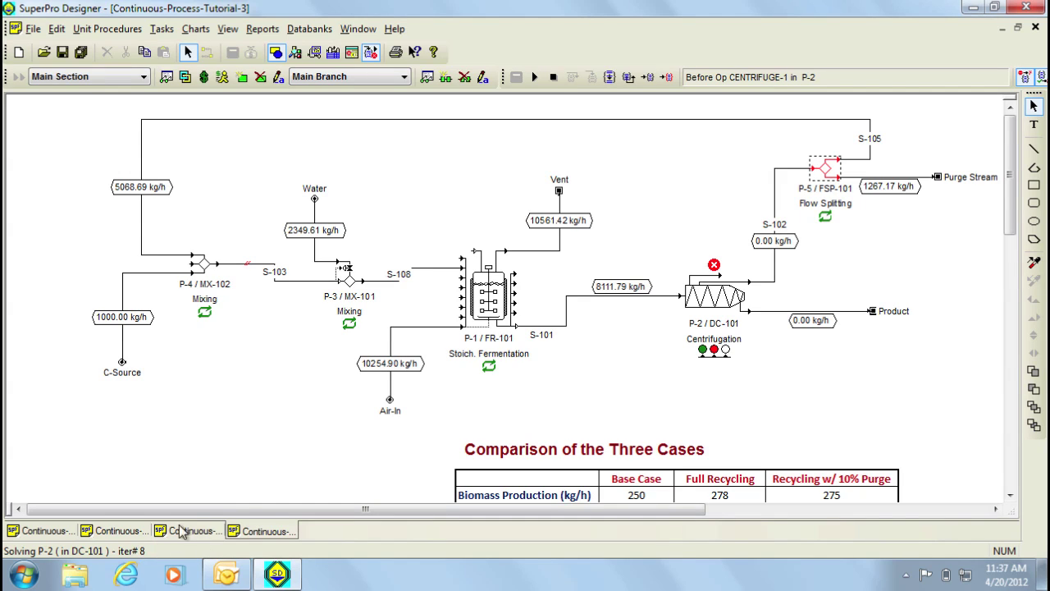
click(533, 78)
click(534, 77)
click(534, 77)
click(537, 83)
click(538, 83)
click(538, 83)
click(533, 77)
click(534, 77)
click(536, 81)
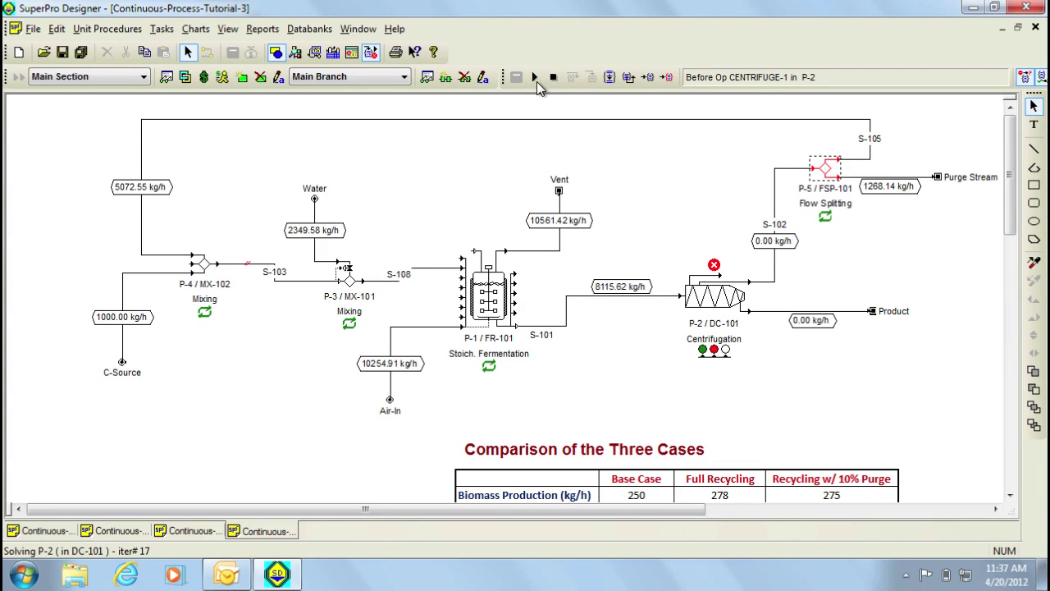
click(534, 78)
click(534, 77)
click(534, 77)
click(534, 77)
click(534, 77)
click(534, 77)
click(535, 77)
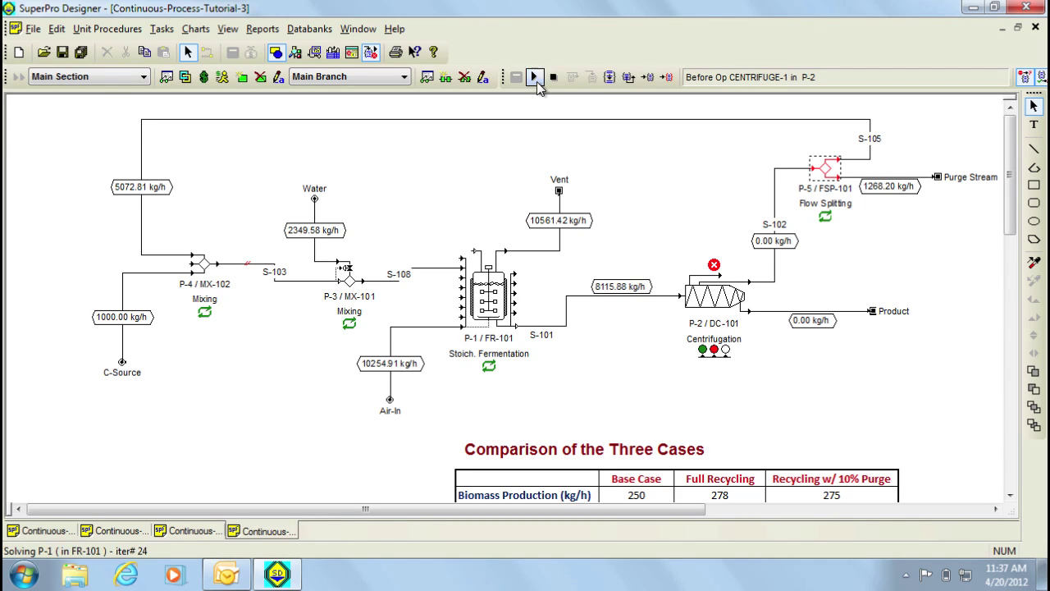
click(534, 77)
click(534, 77)
click(534, 77)
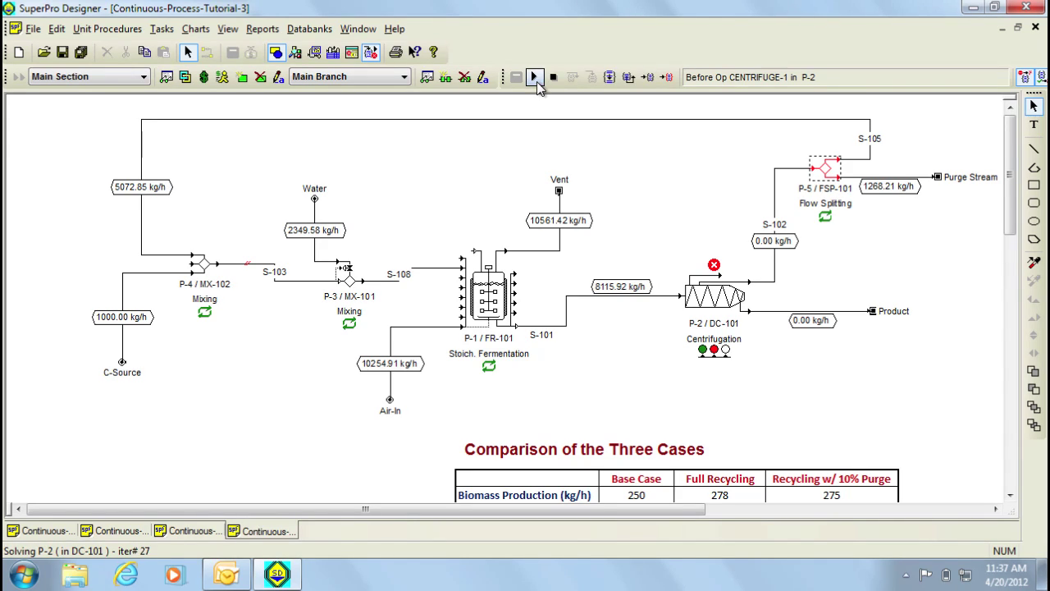
click(534, 77)
click(535, 77)
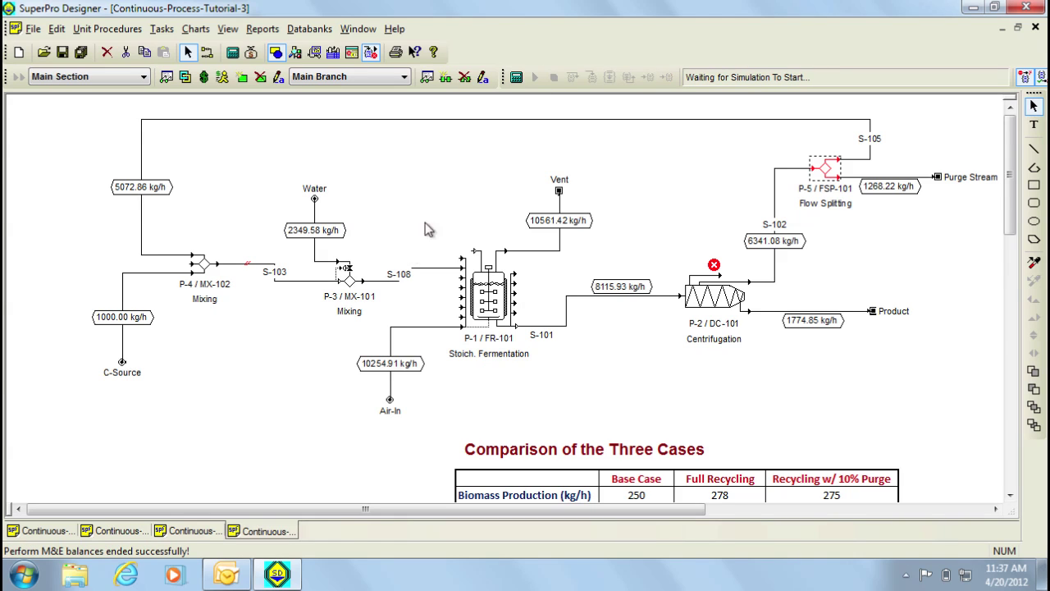
Switch recycle loop convergence to Wegstein acceleration applied every 5 iterations.
click(480, 173)
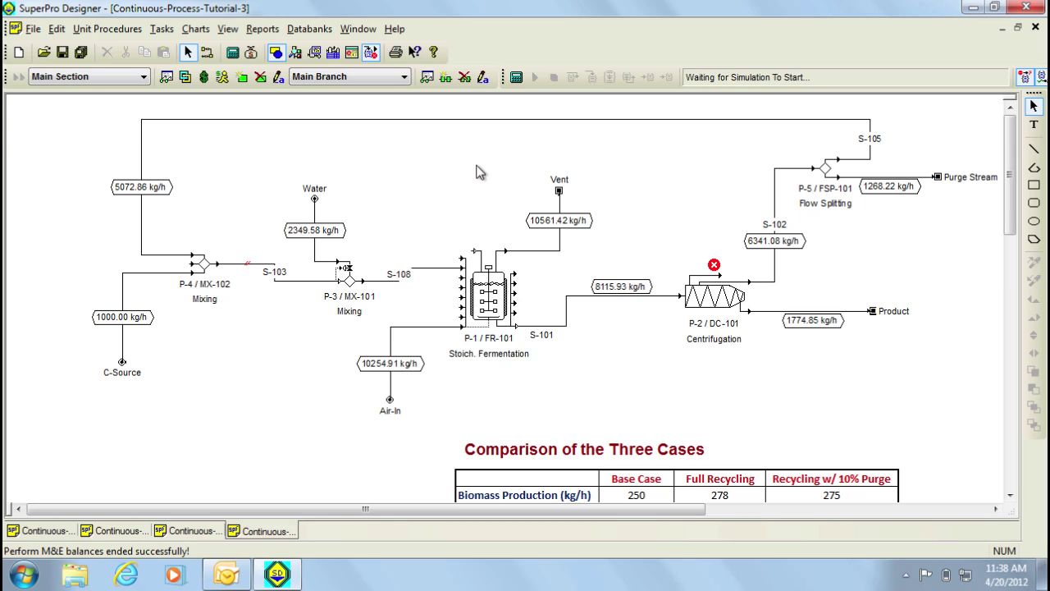
right_click(480, 173)
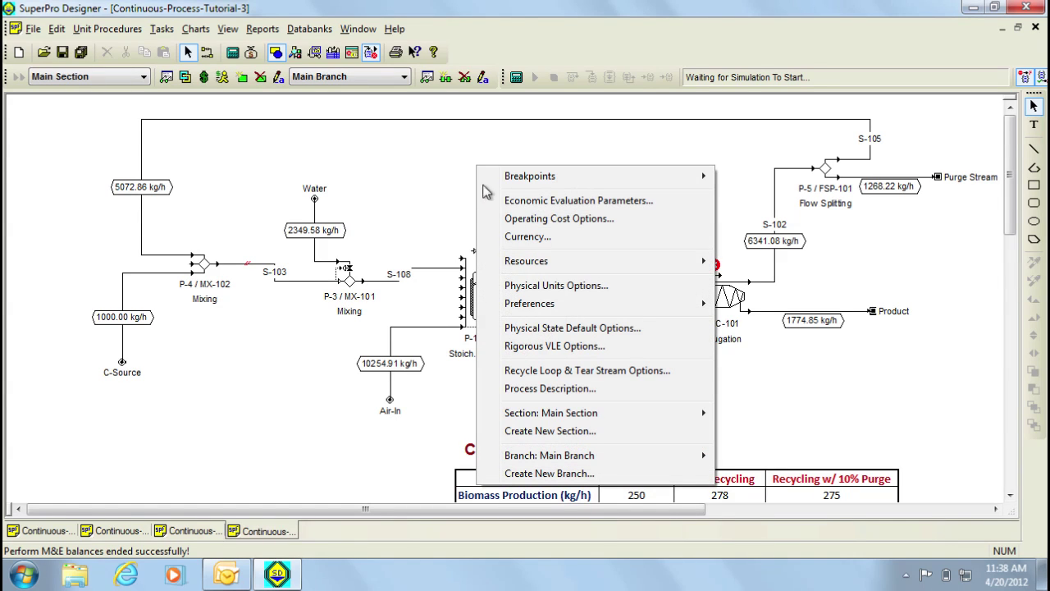
click(563, 376)
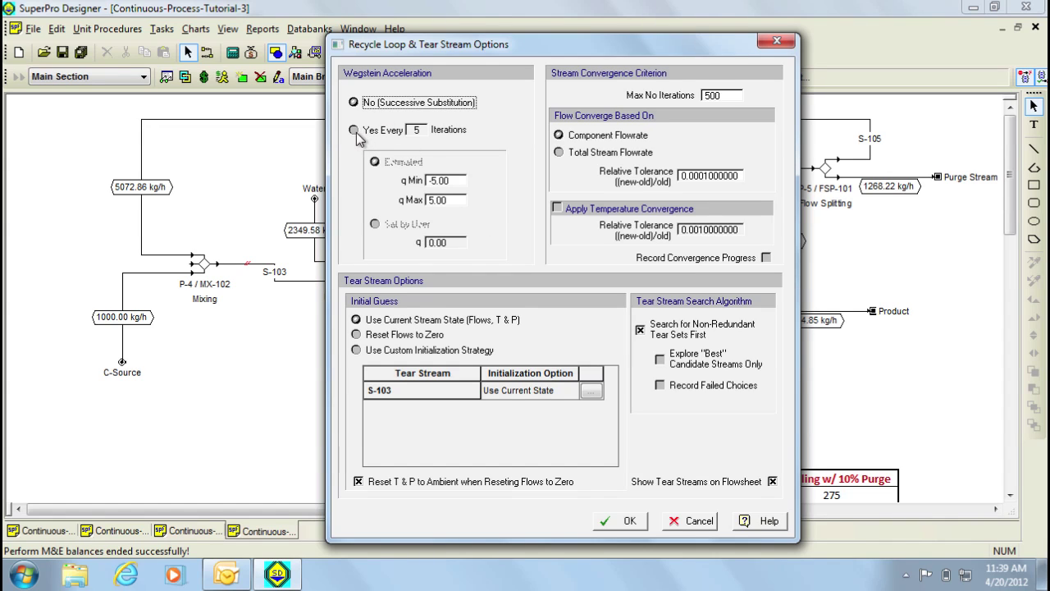
click(355, 130)
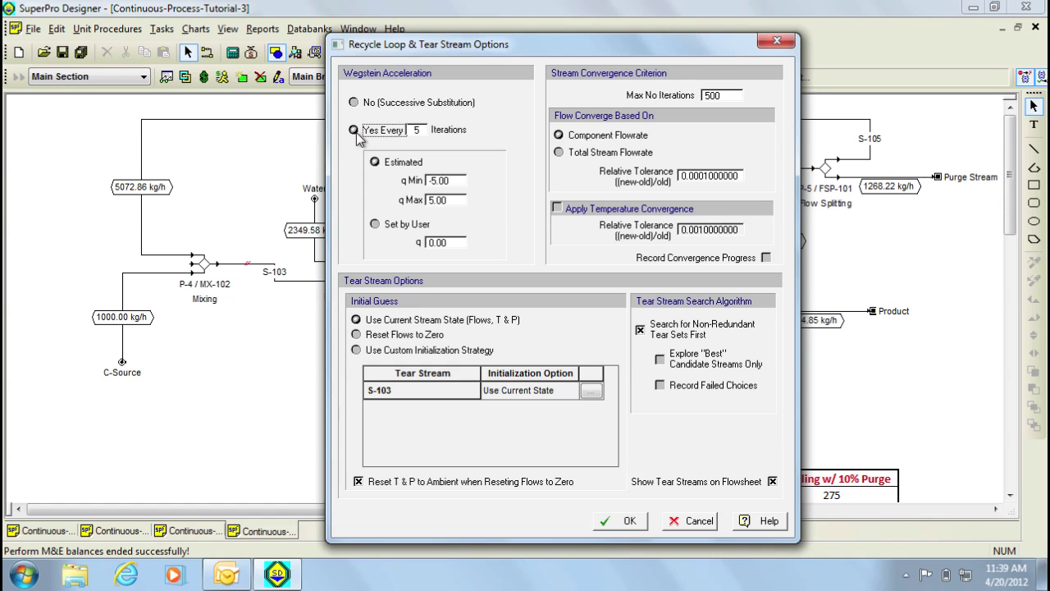
click(632, 522)
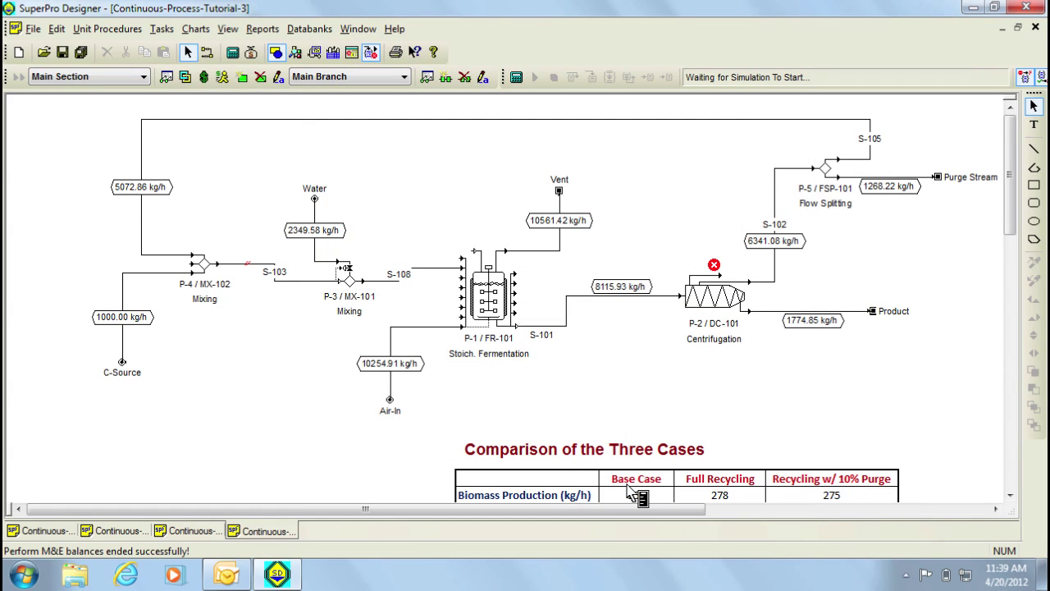
Reset splitter P-5 to send 10% of its flow to the bottom stream.
double_click(829, 174)
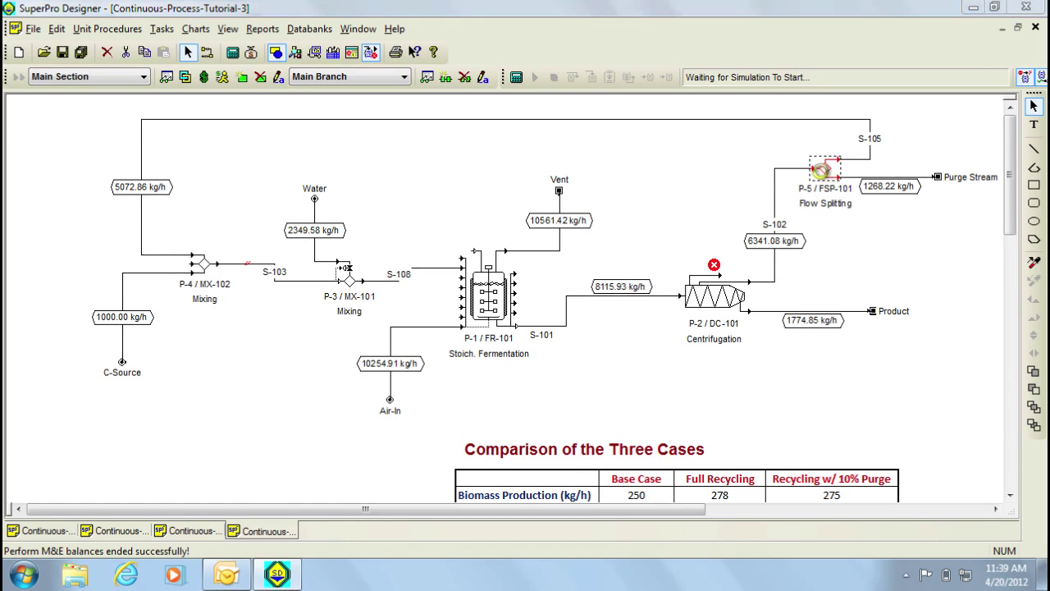
text(10)
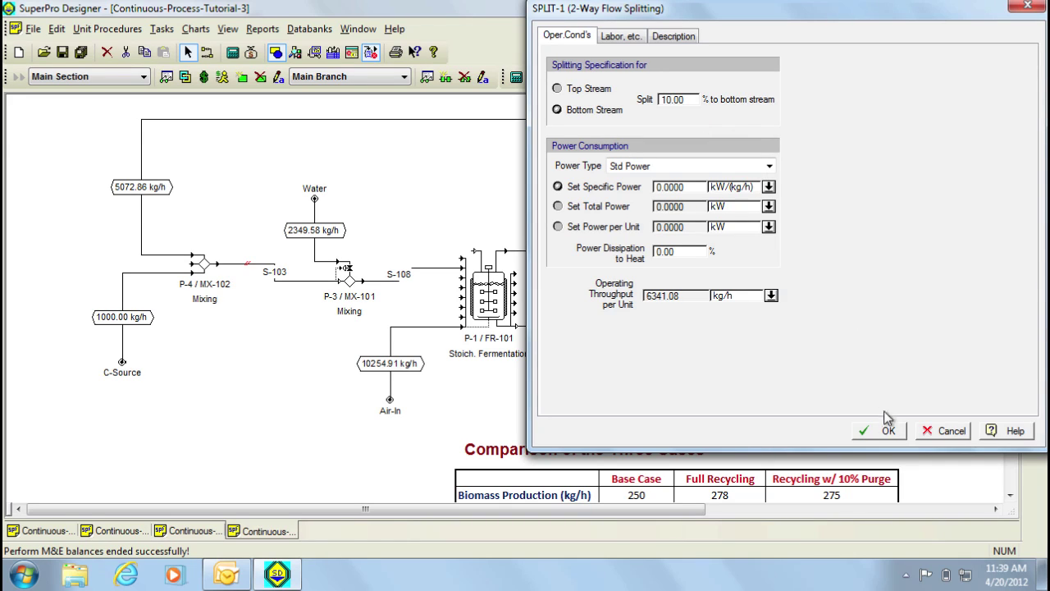
click(886, 429)
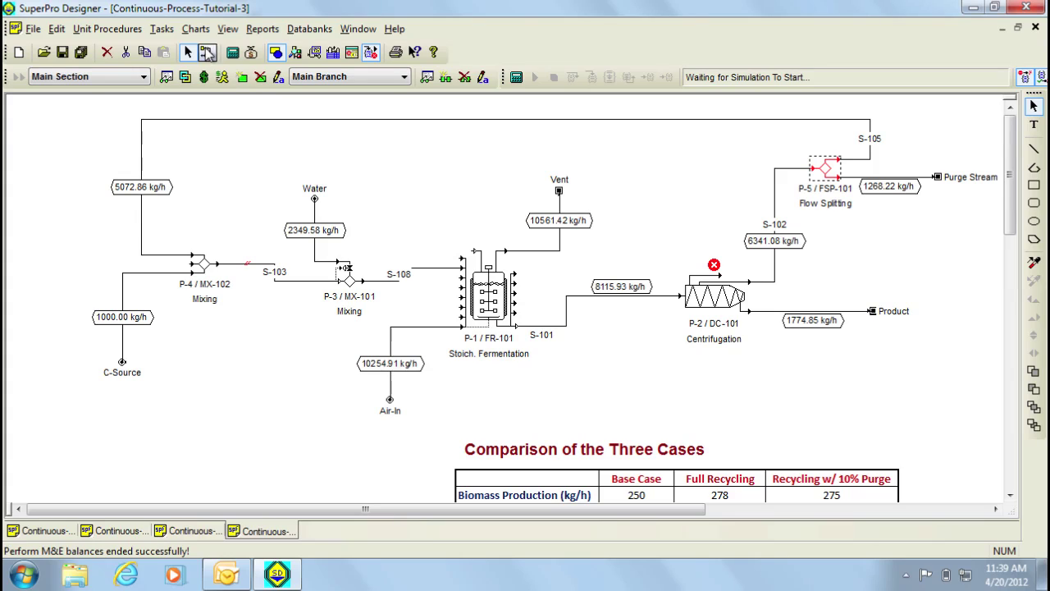
Solve step by step through every iteration until the balances finish, with Product at 1793.60 kg/h.
click(233, 53)
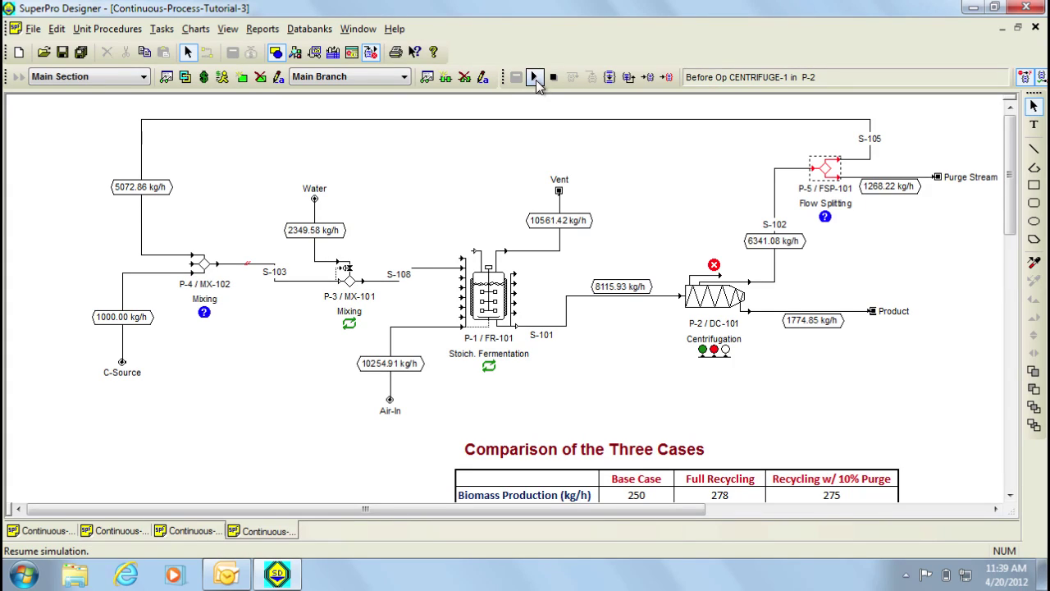
click(534, 77)
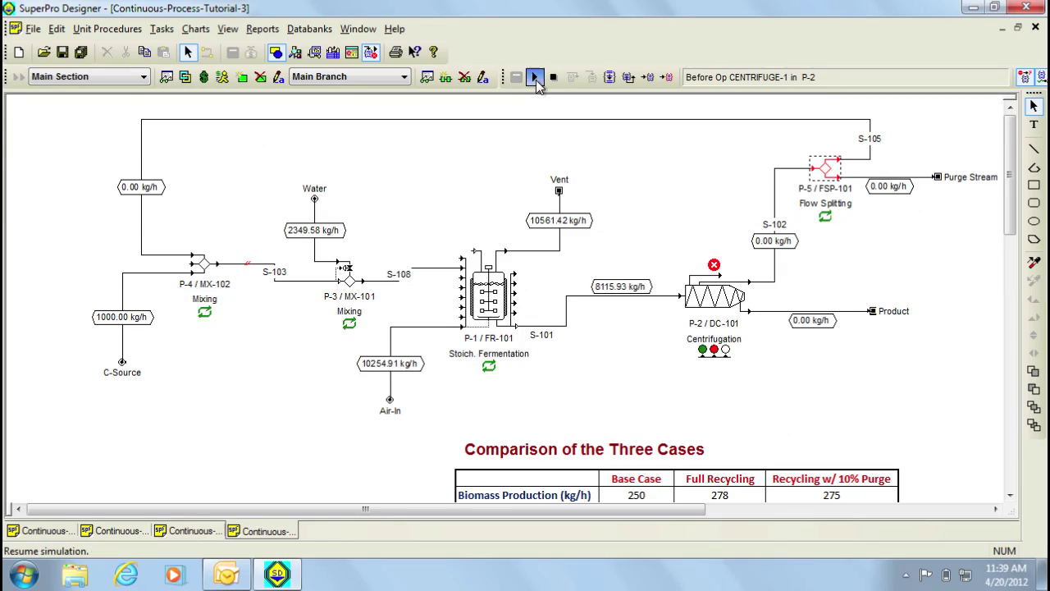
click(534, 77)
click(534, 77)
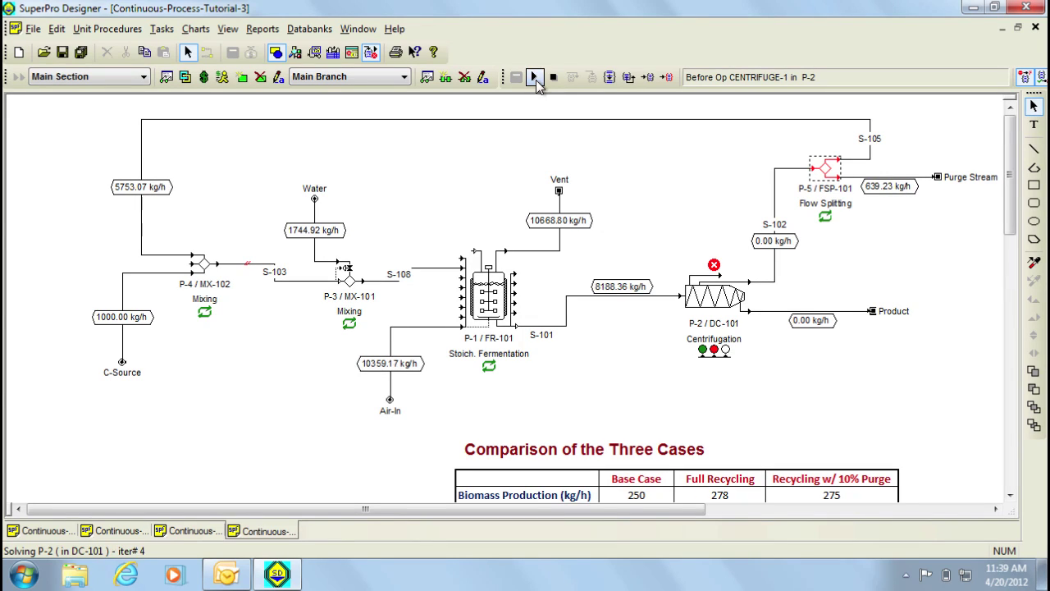
click(534, 78)
click(534, 77)
click(534, 77)
click(534, 77)
click(535, 77)
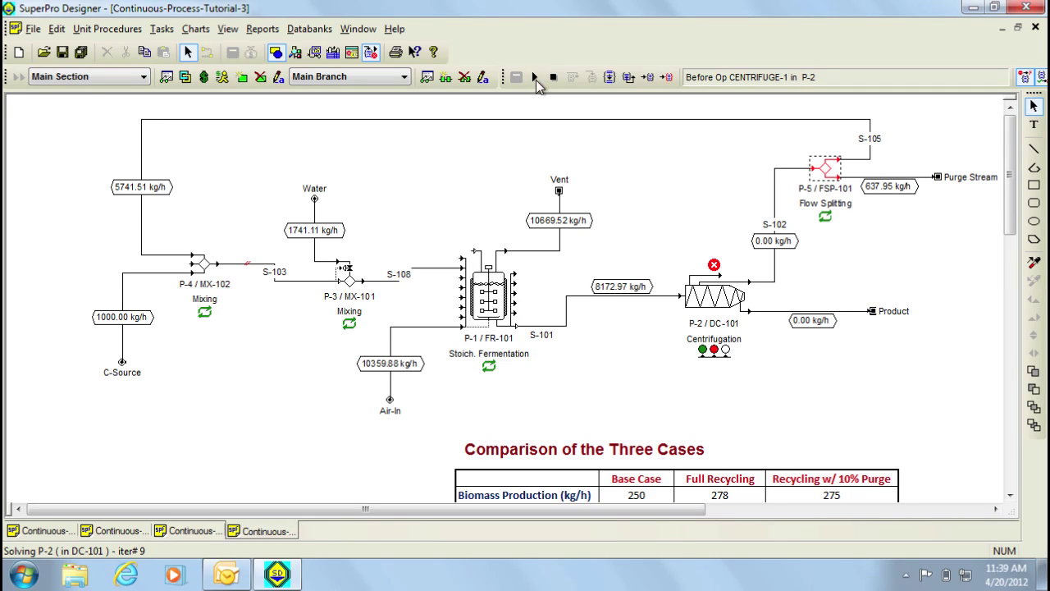
click(534, 77)
click(535, 78)
click(535, 78)
click(535, 78)
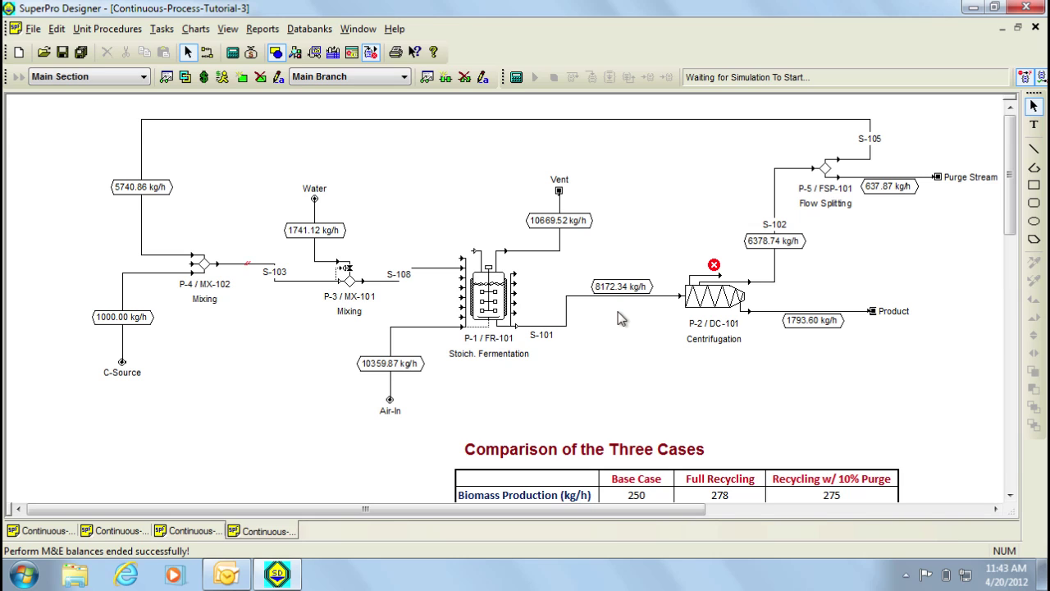
Set the recycle loop convergence method back to No (Successive Substitution).
right_click(480, 179)
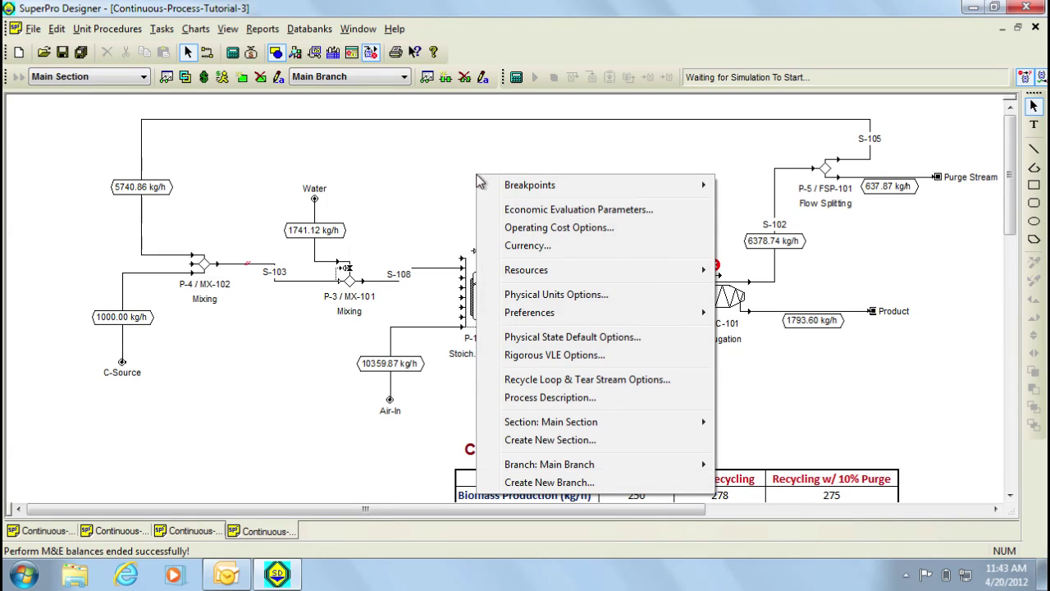
click(591, 384)
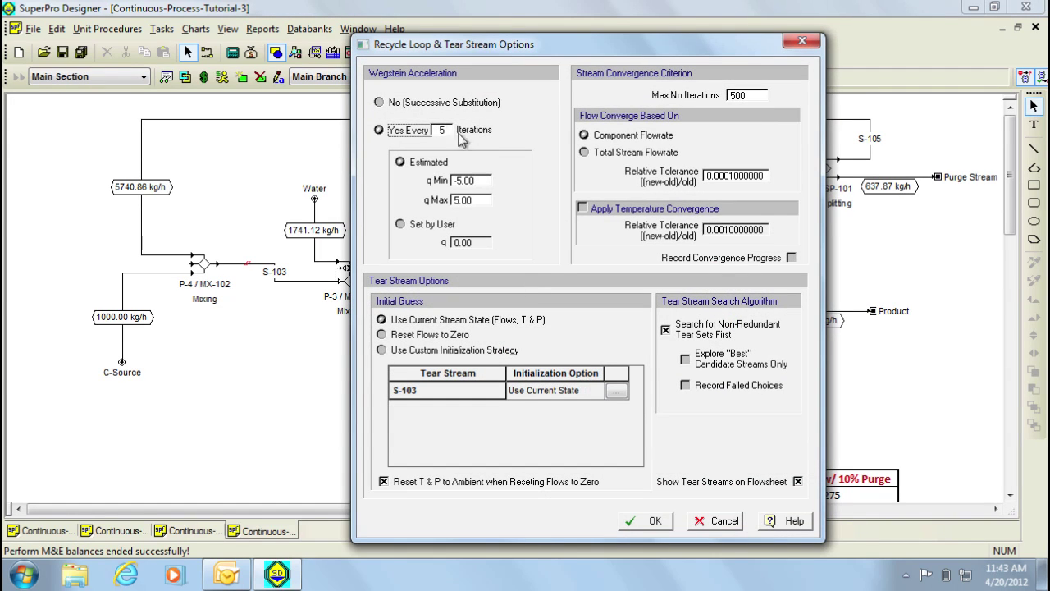
click(397, 104)
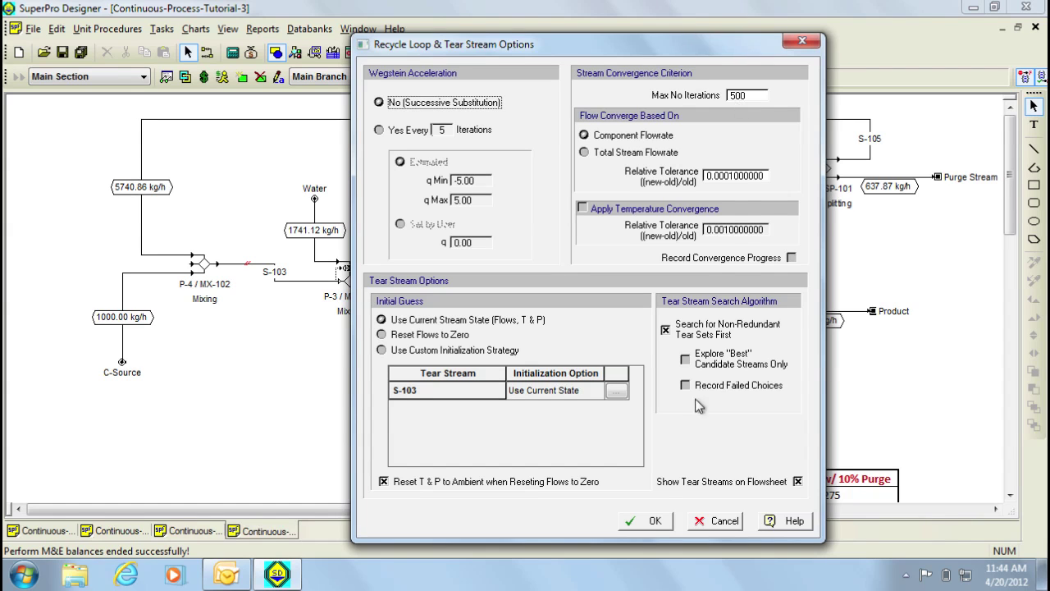
click(650, 522)
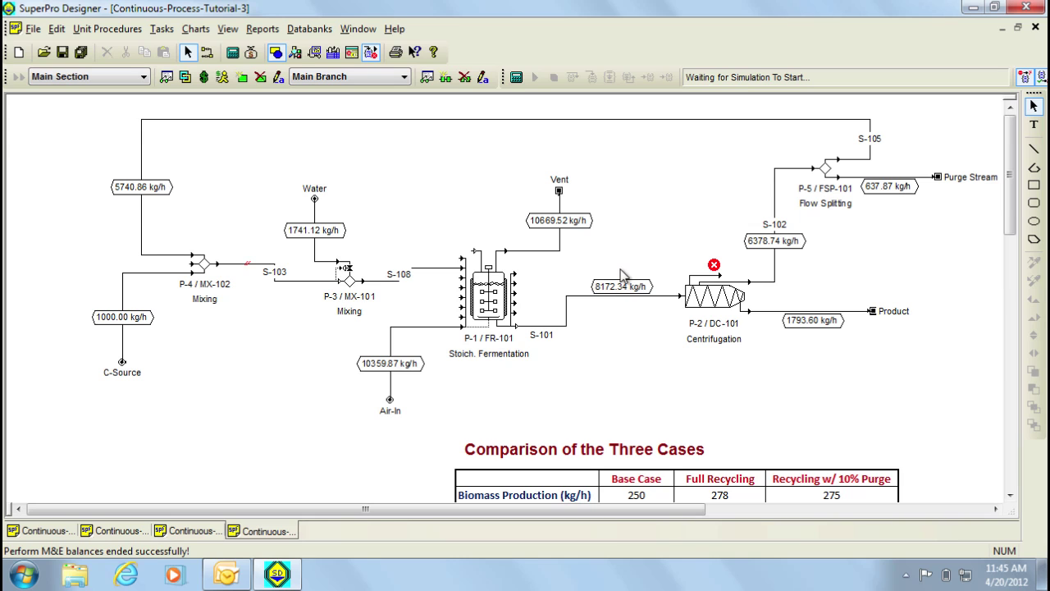
Enable Record Convergence Progress in the Recycle Loop & Tear Stream Options.
right_click(463, 162)
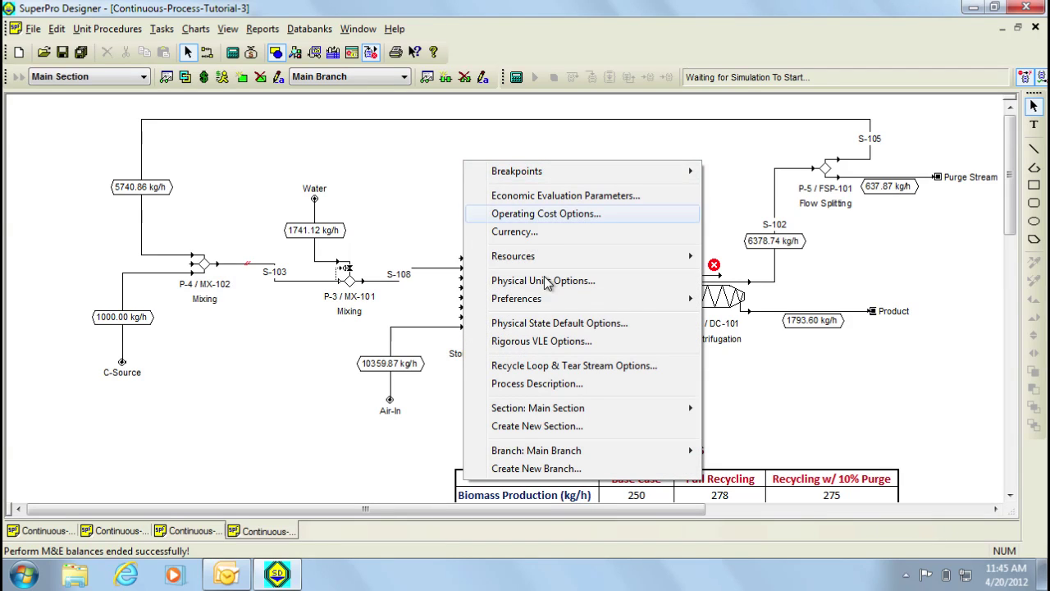
click(563, 366)
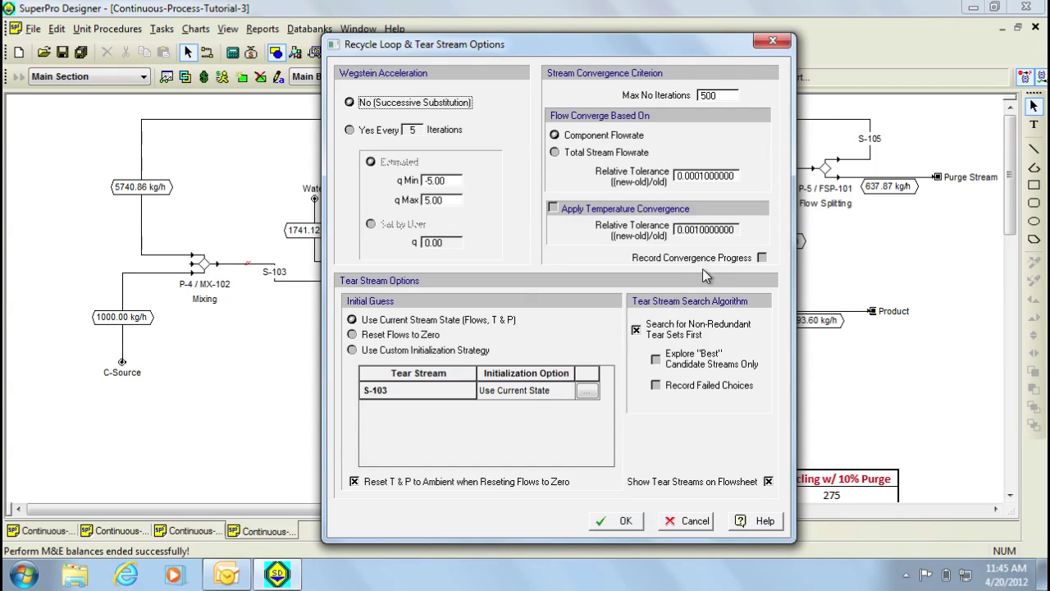
click(762, 257)
click(618, 520)
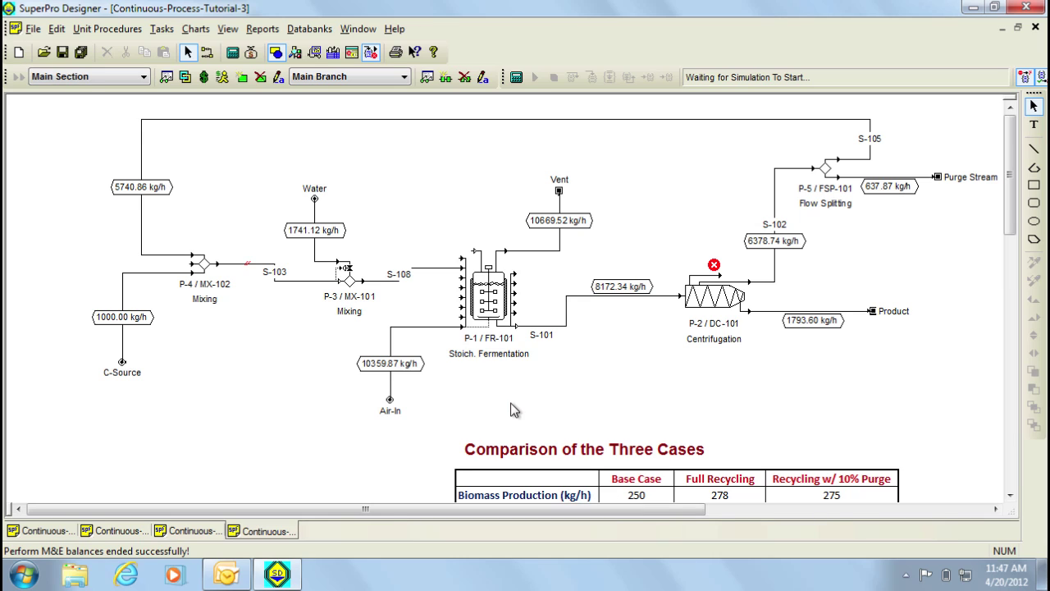
Change P-5's split to the bottom stream from 10% to 20%.
double_click(827, 173)
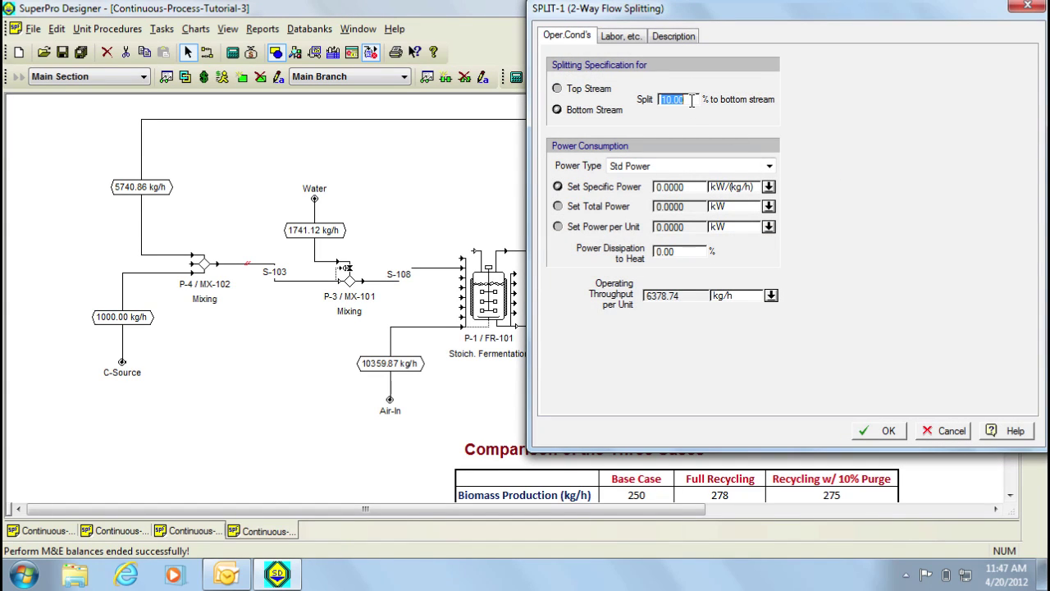
text(20)
click(885, 432)
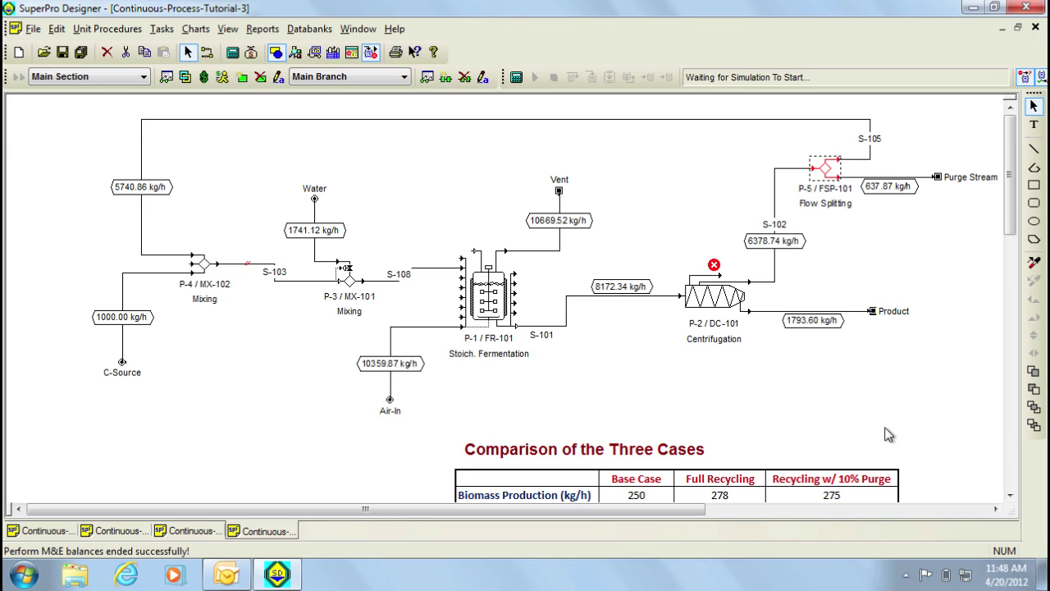
Deactivate all P-2 breakpoints and re-solve the balances, giving a 1268.22 kg/h purge.
right_click(735, 294)
mouse_move(806, 392)
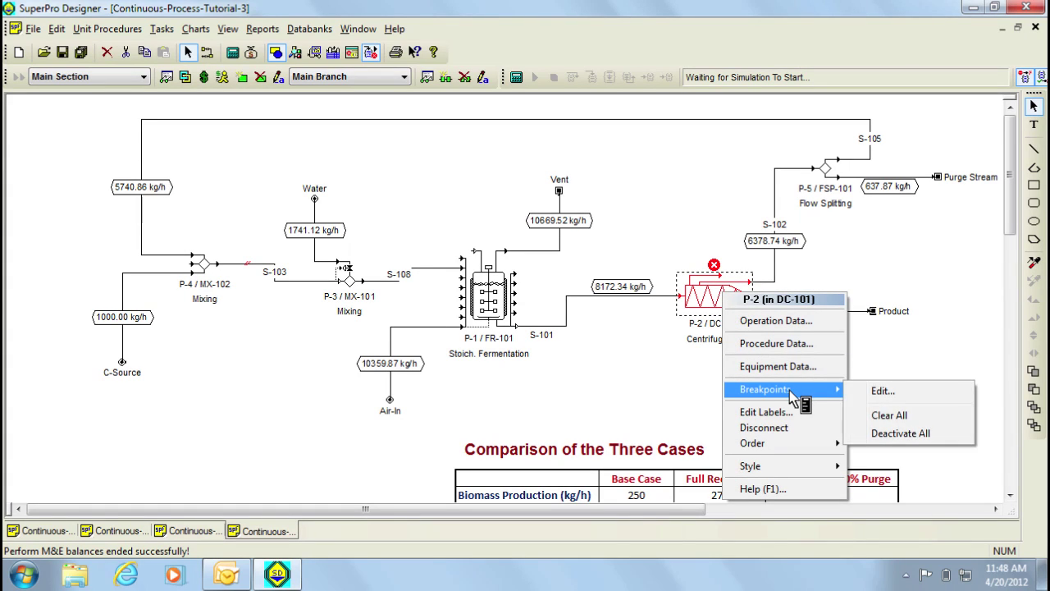
click(899, 434)
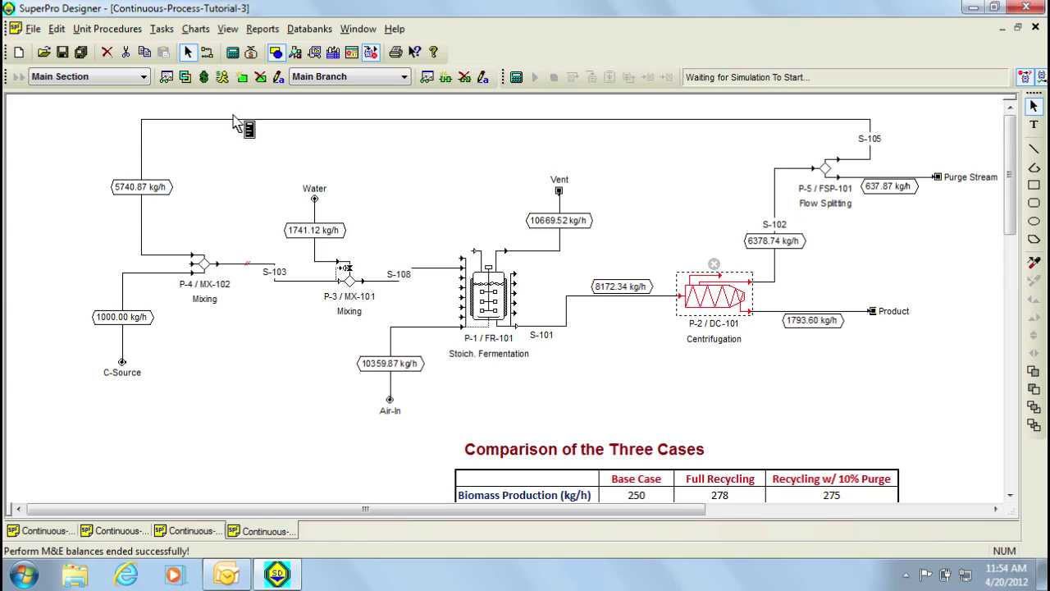
click(232, 54)
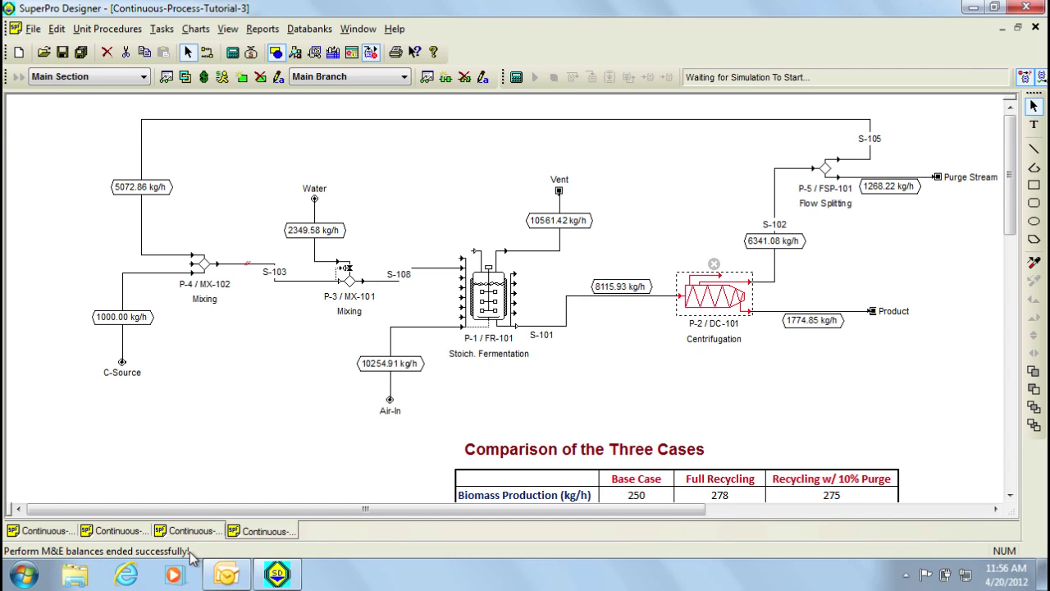
Launch Excel 2007 from the Start menu and maximize its window.
click(25, 577)
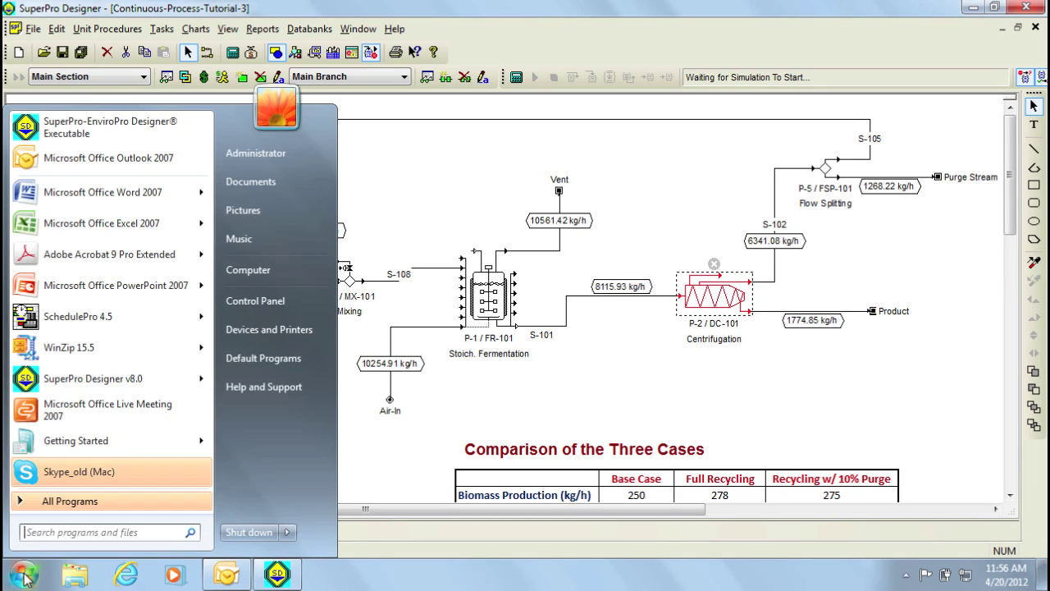
click(115, 223)
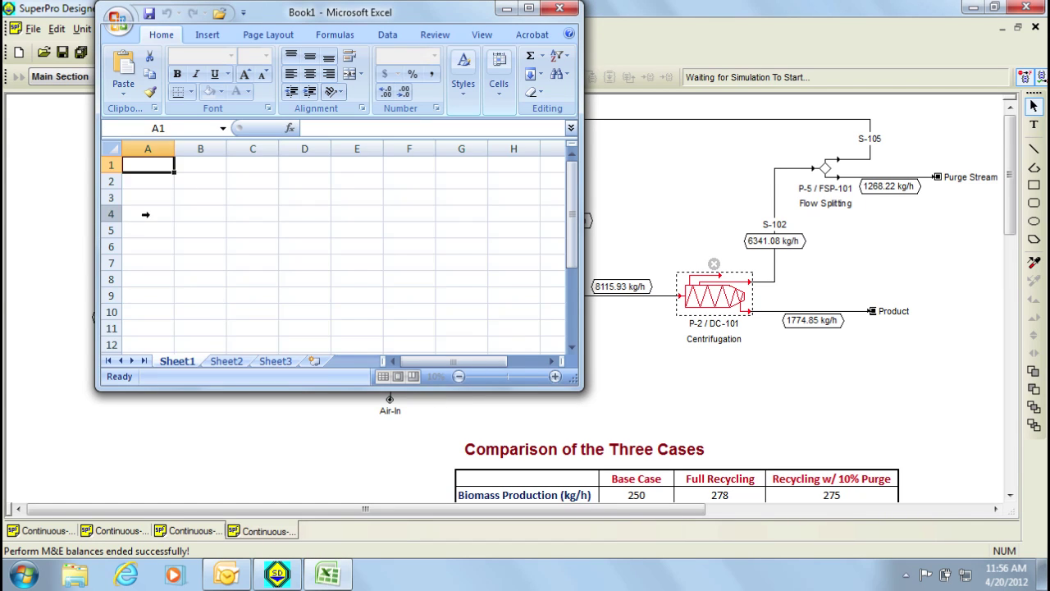
click(532, 10)
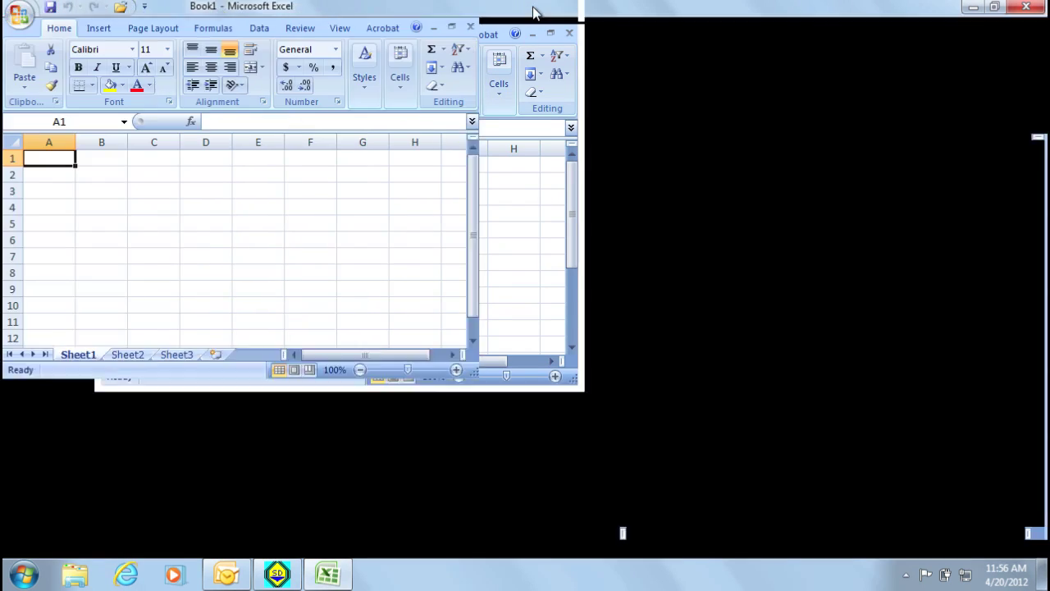
Open Continuous-Process-Tutorial-3_RCP from Videos > Camtasia > Continous Model Example > Media, Models, Etc.
click(121, 12)
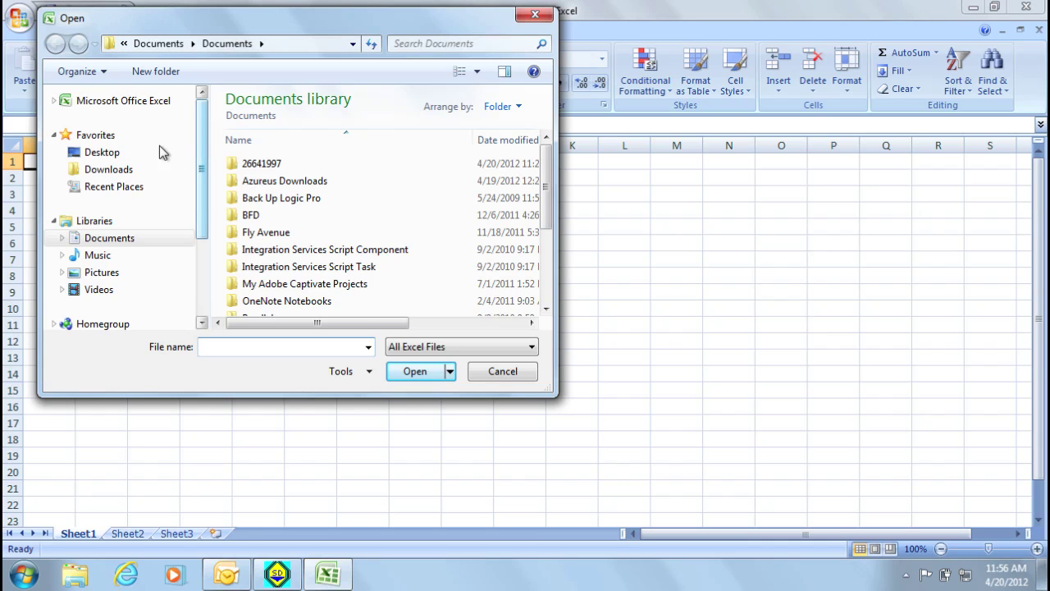
click(87, 292)
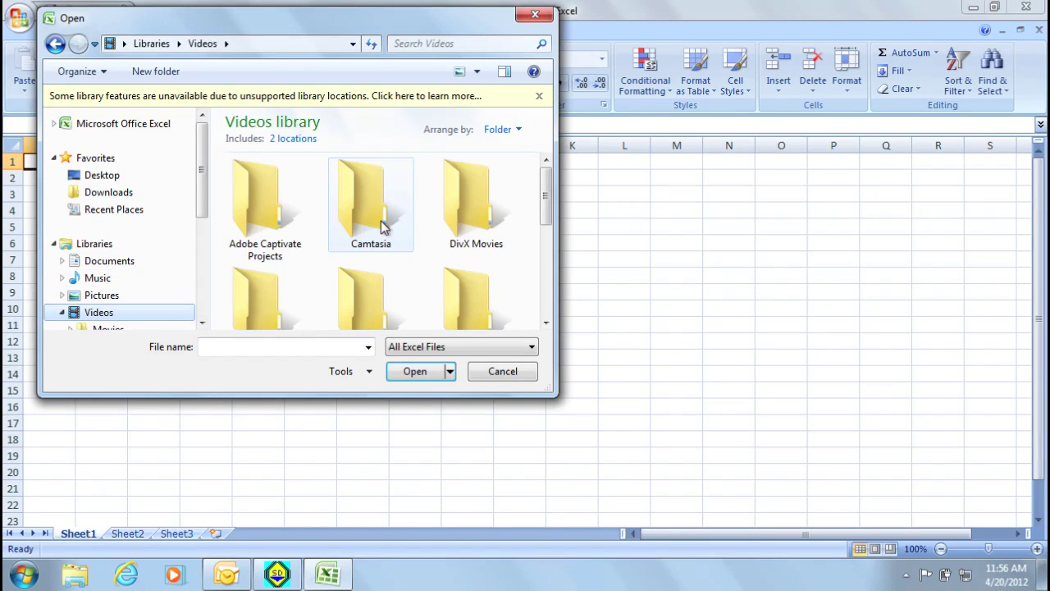
double_click(382, 227)
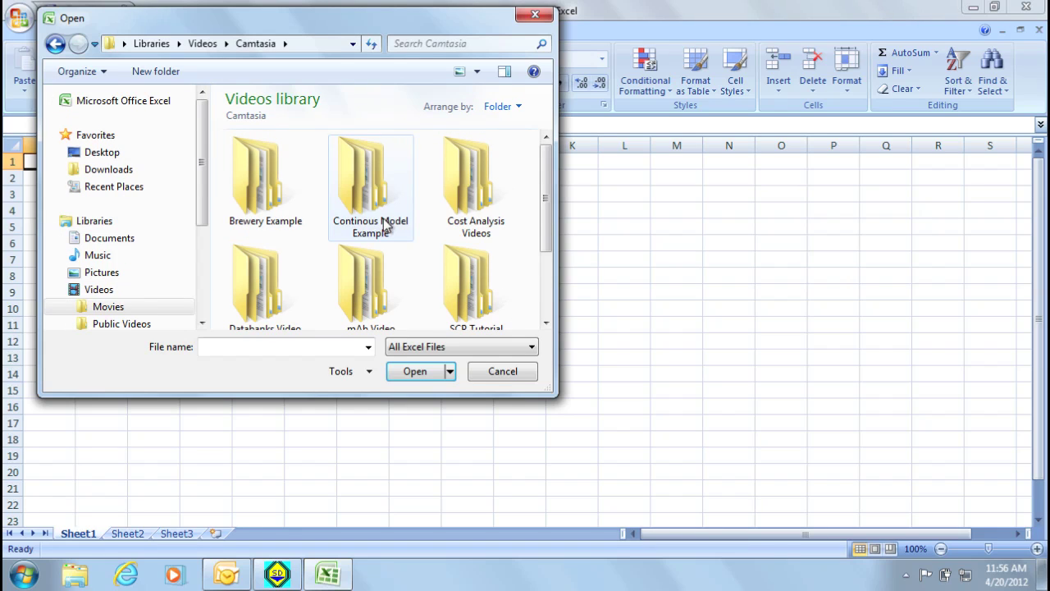
double_click(386, 226)
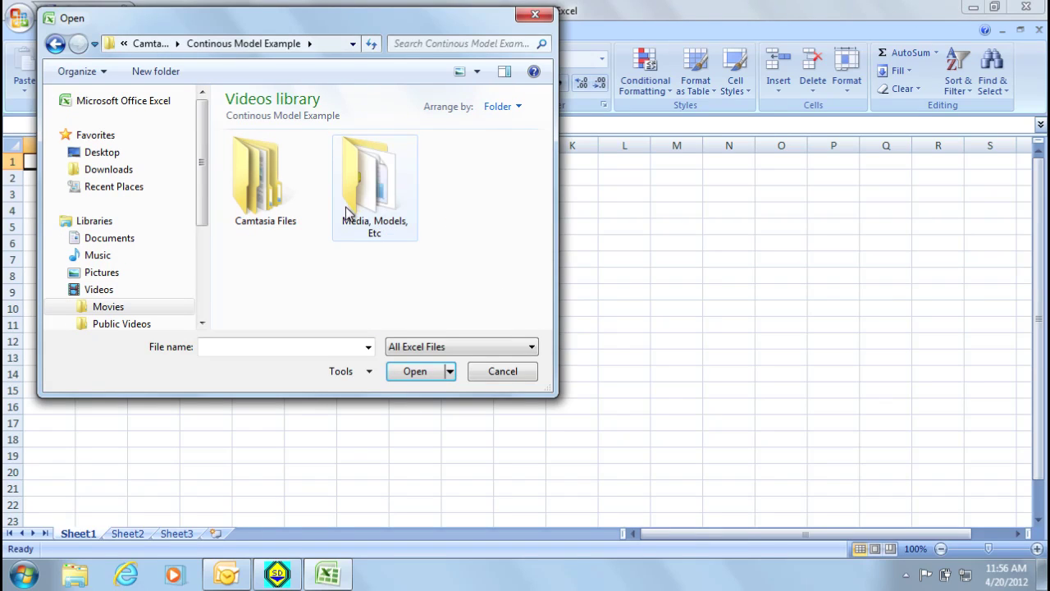
double_click(351, 210)
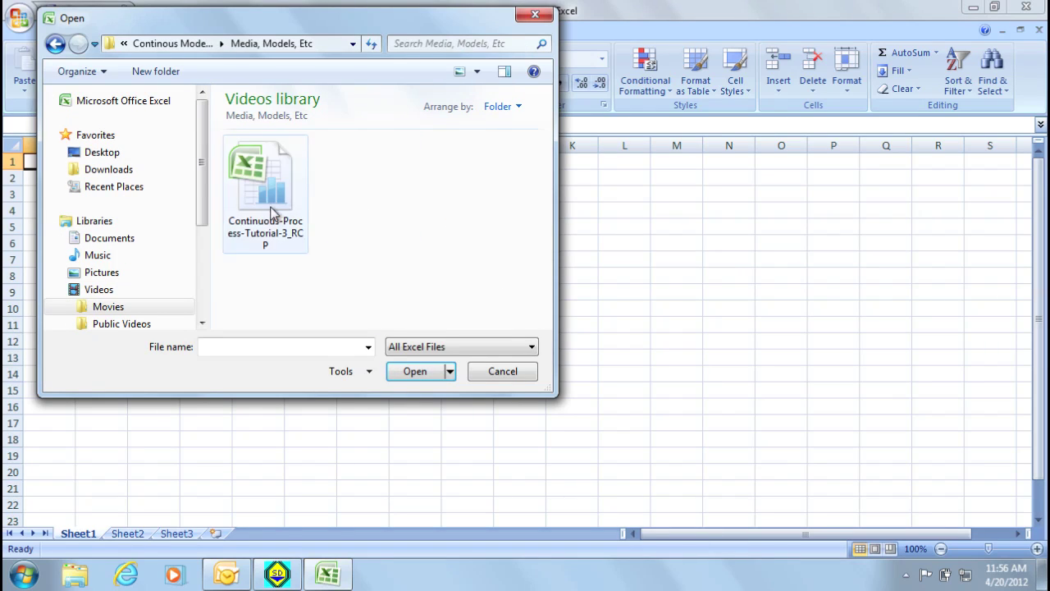
click(273, 211)
click(401, 372)
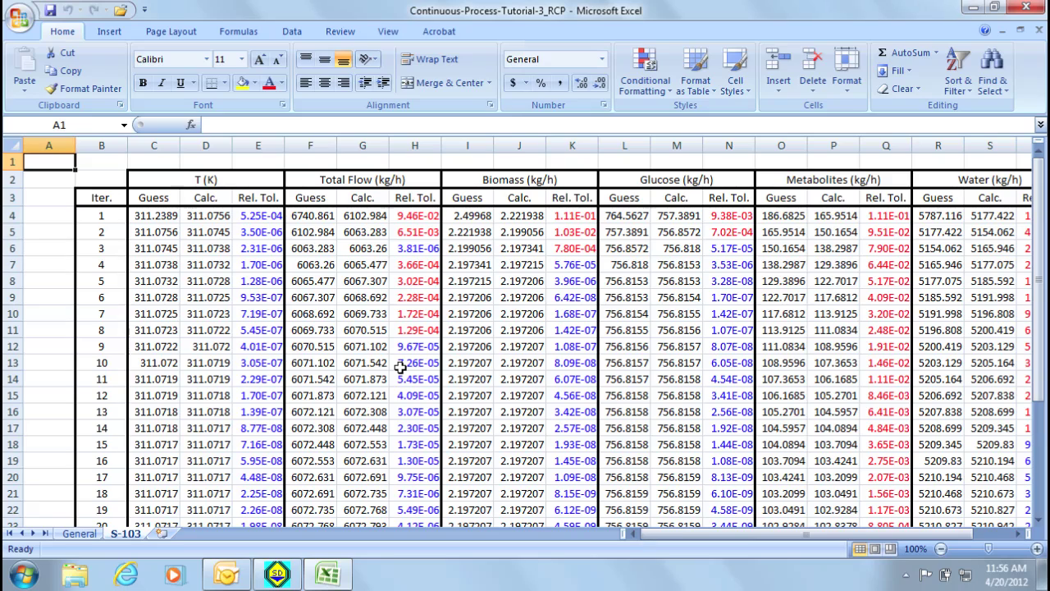
Show the General sheet with successive substitution, 500 maximum iterations and tear stream S-103.
text(@)
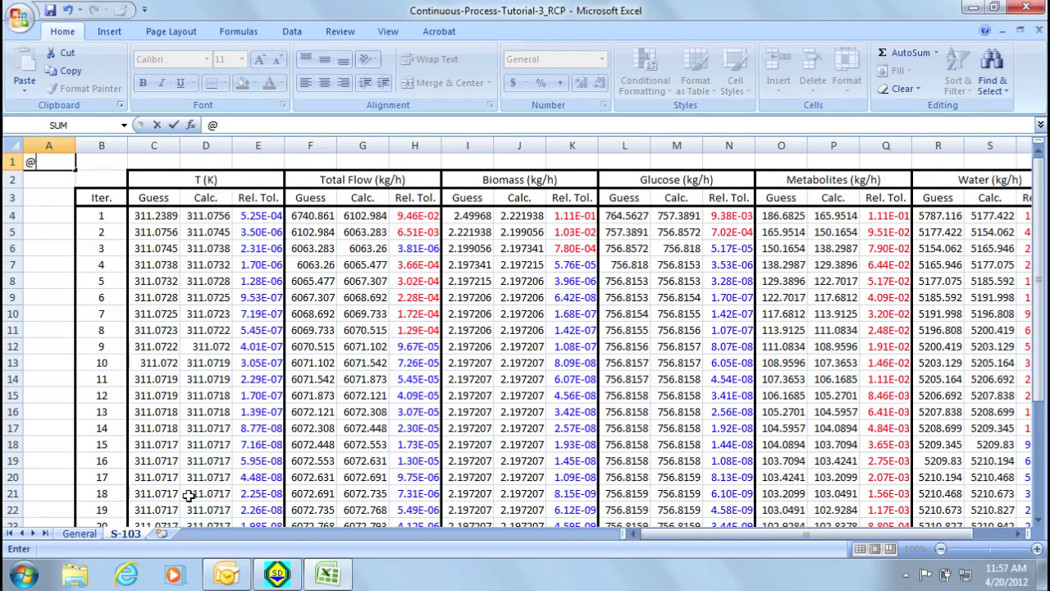
click(92, 536)
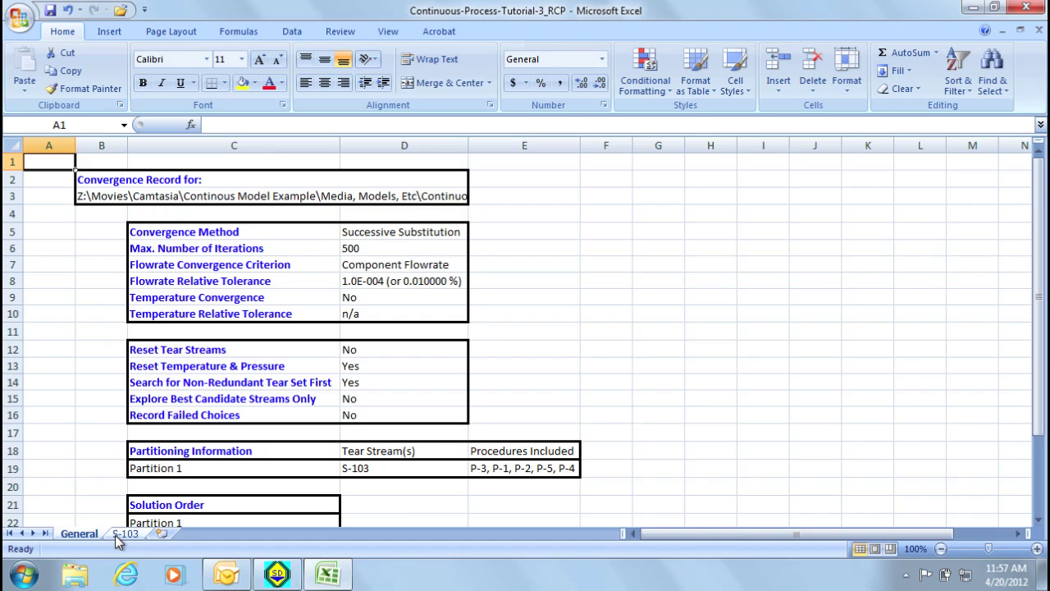
click(121, 535)
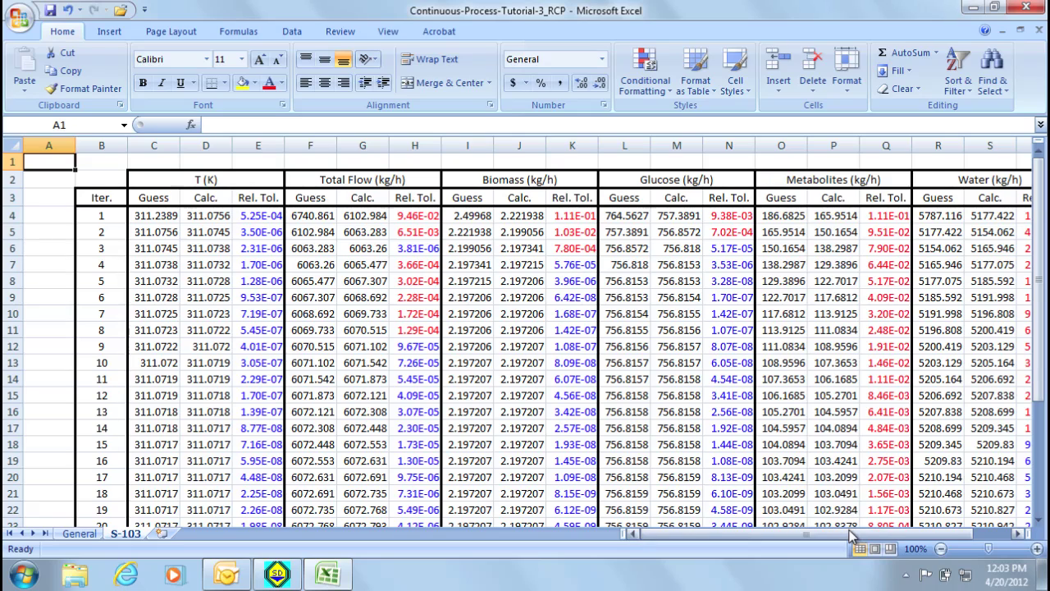
Scroll through the S-103 log and select cell B31, the final iteration 28.
drag(852, 537, 887, 538)
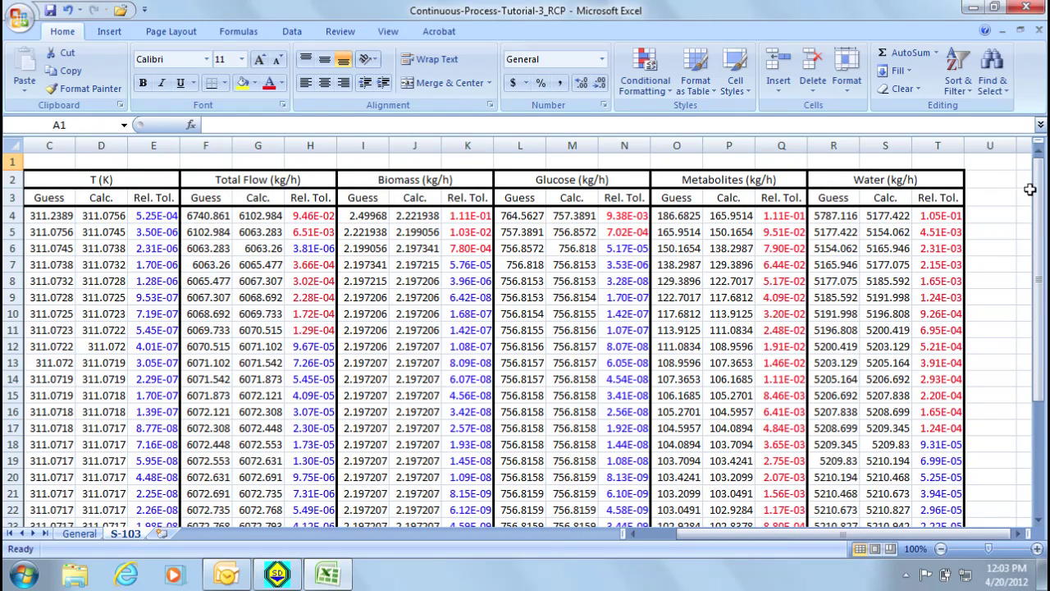
drag(1037, 190, 1040, 316)
drag(966, 535, 816, 562)
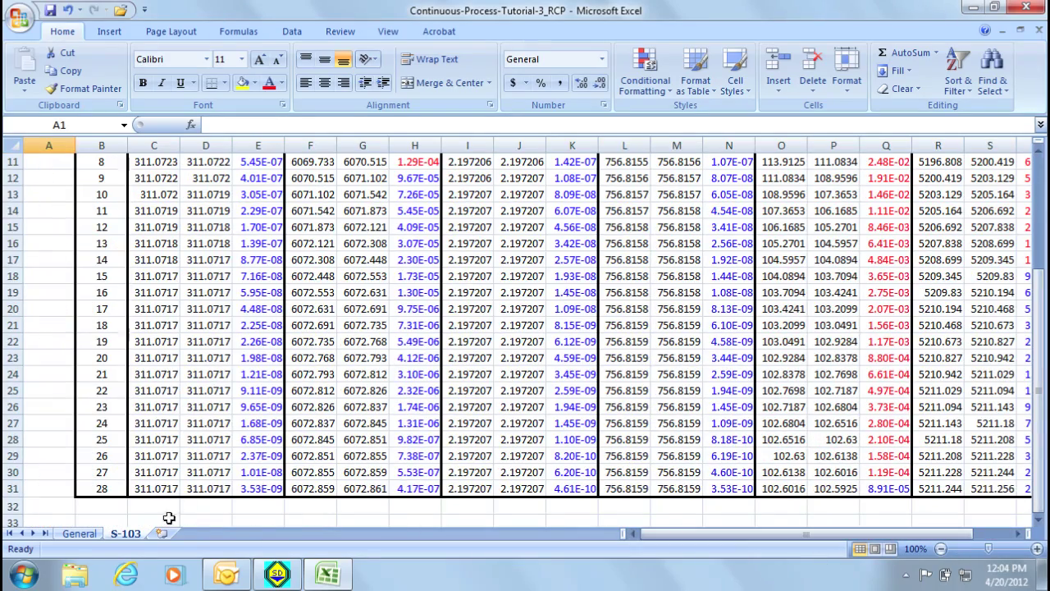
click(124, 490)
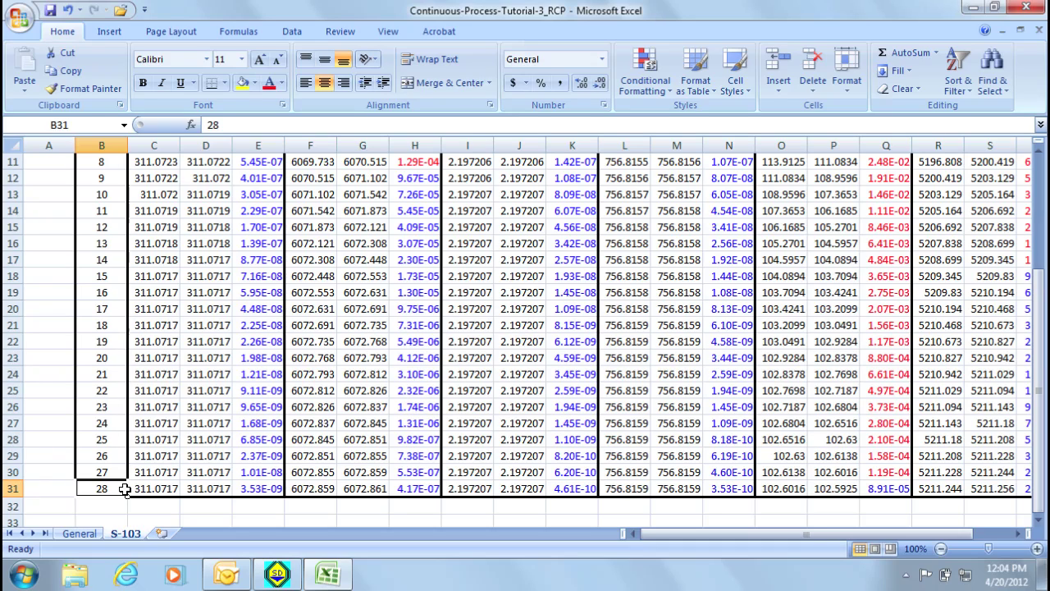